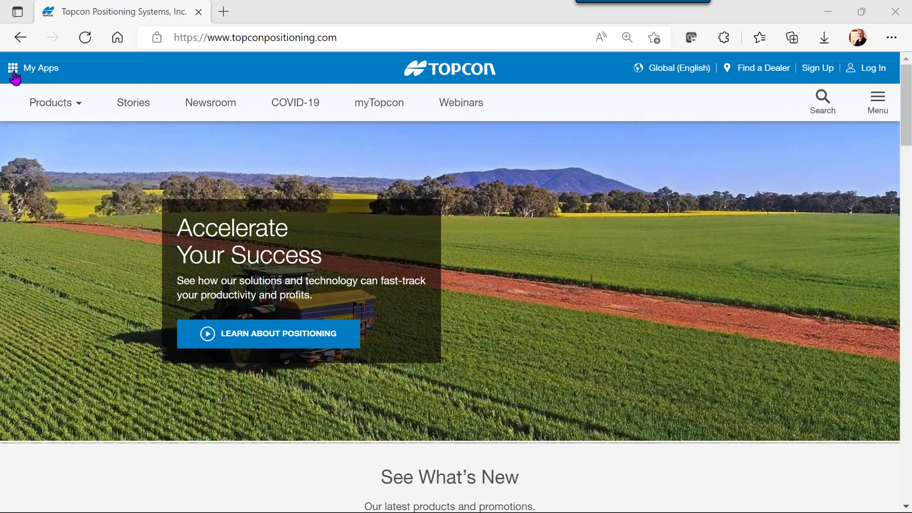
- Show the My Apps panel and scroll through the Topcon Applications and Services
click(14, 75)
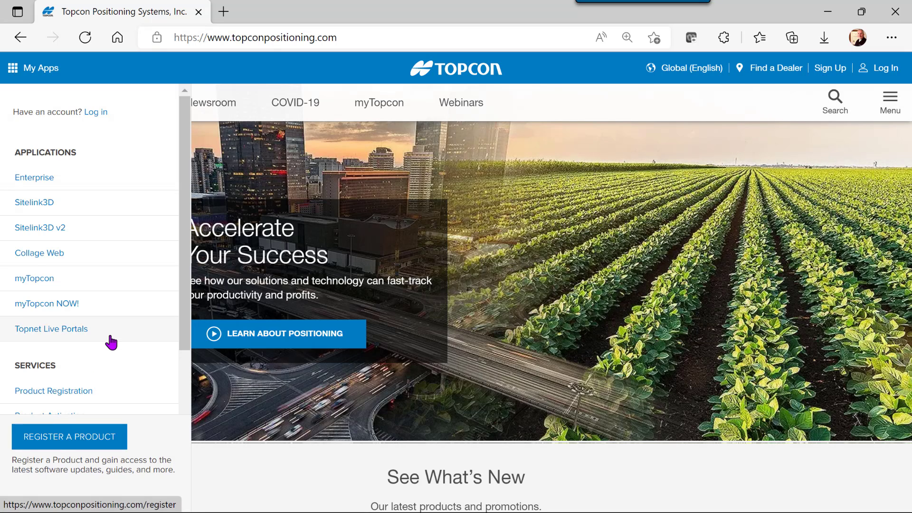
scroll(112, 340, down, 3)
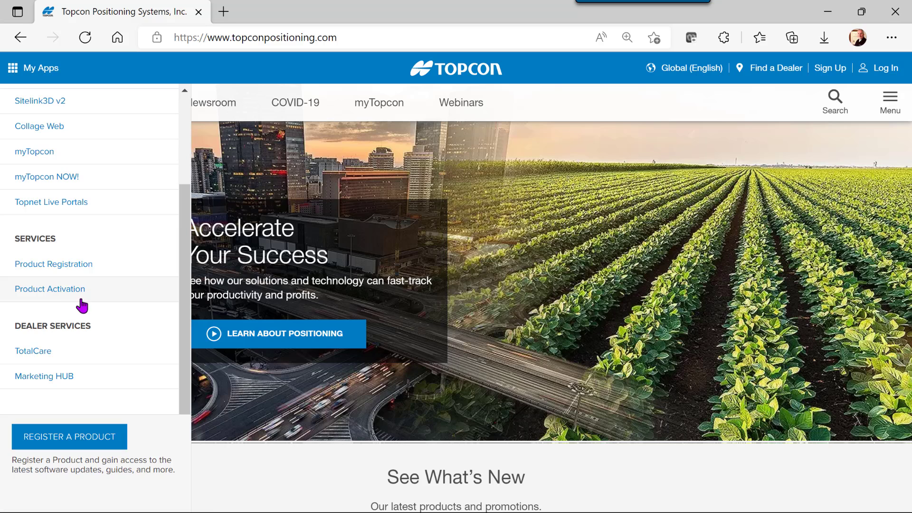
scroll(142, 257, up, 3)
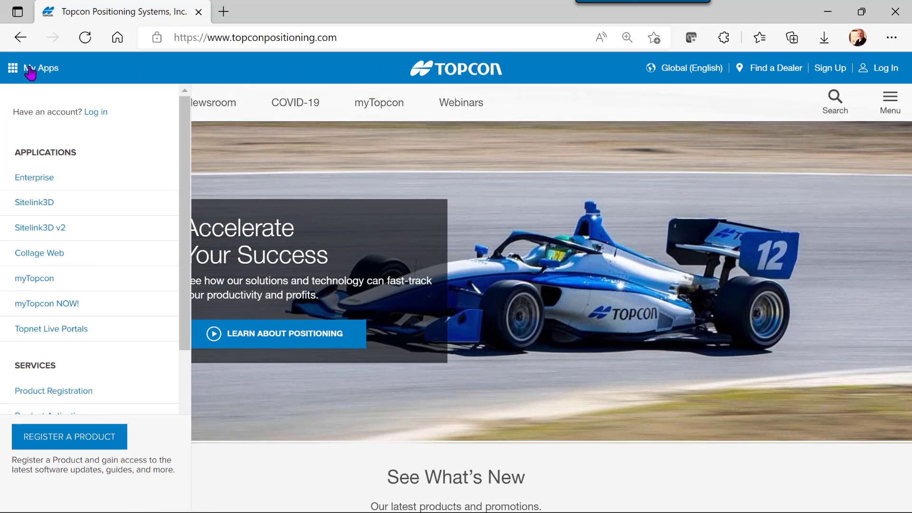
- Launch Sitelink3D v2 from My Apps and zoom into the Demo site's satellite map
click(36, 235)
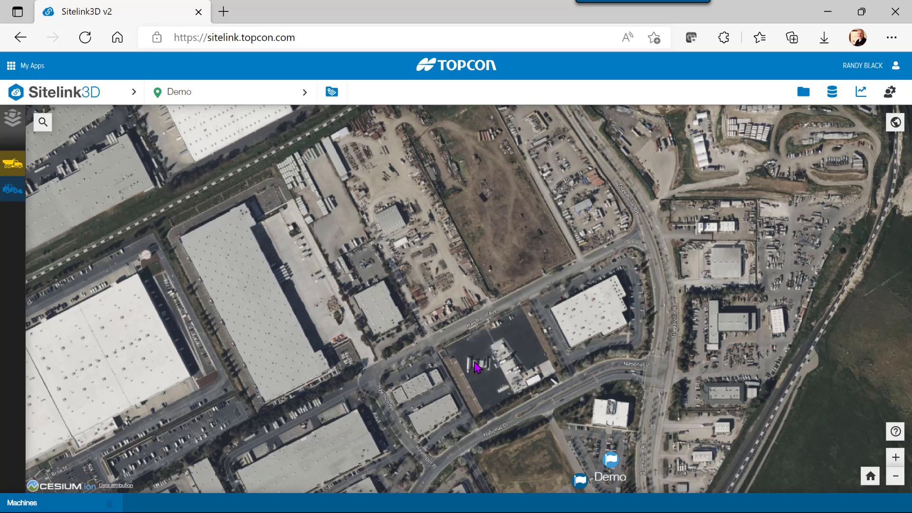
scroll(478, 366, up, 2)
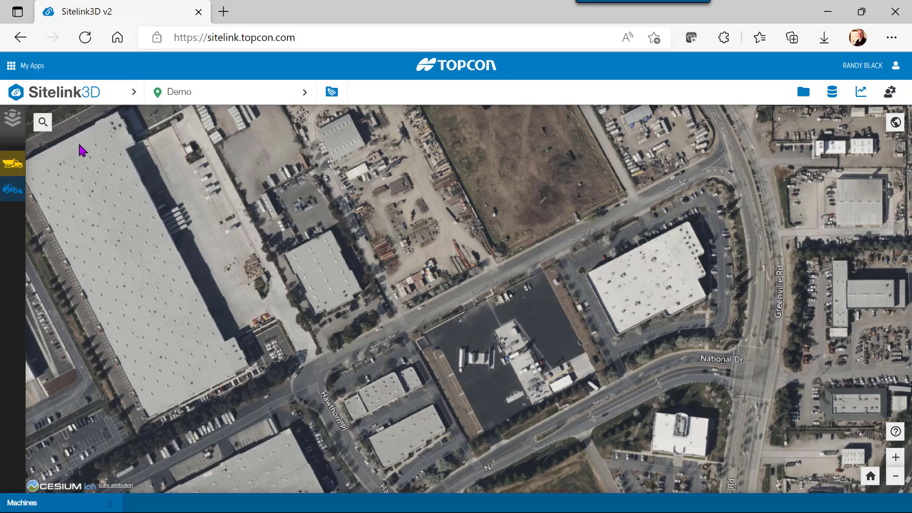
click(76, 95)
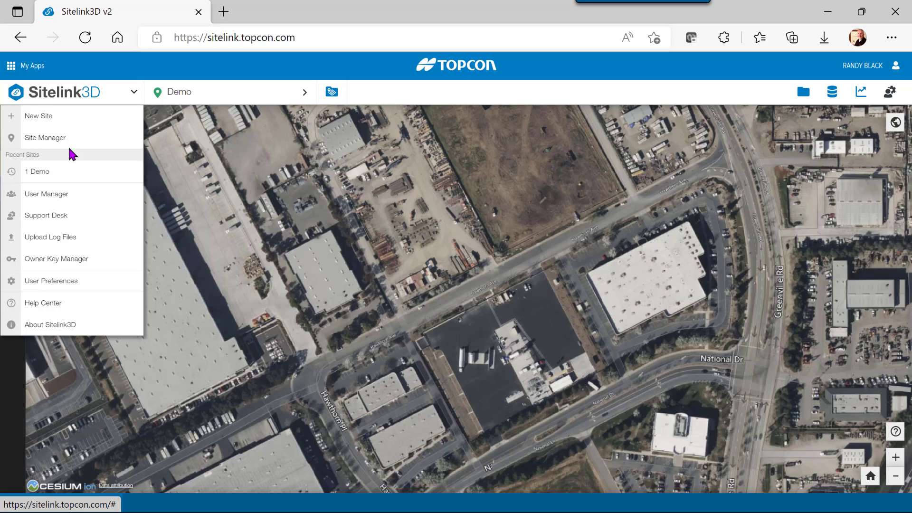
click(200, 99)
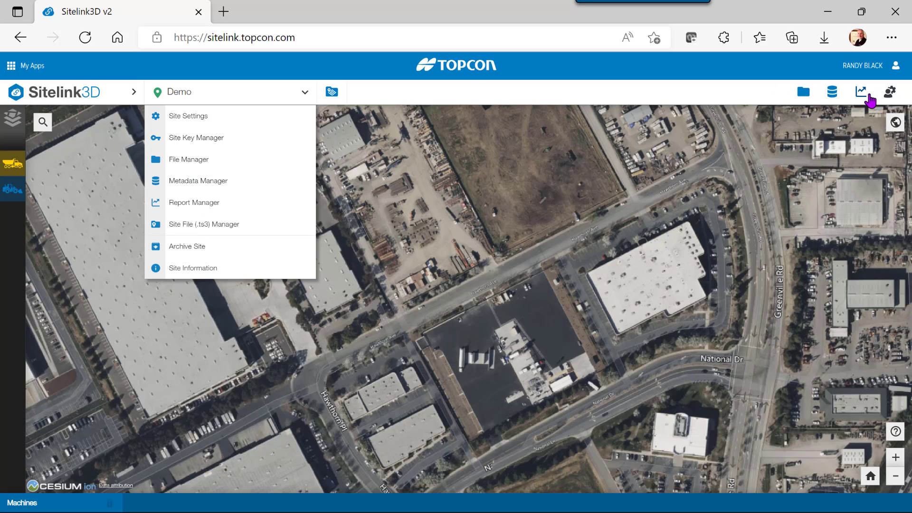
click(436, 131)
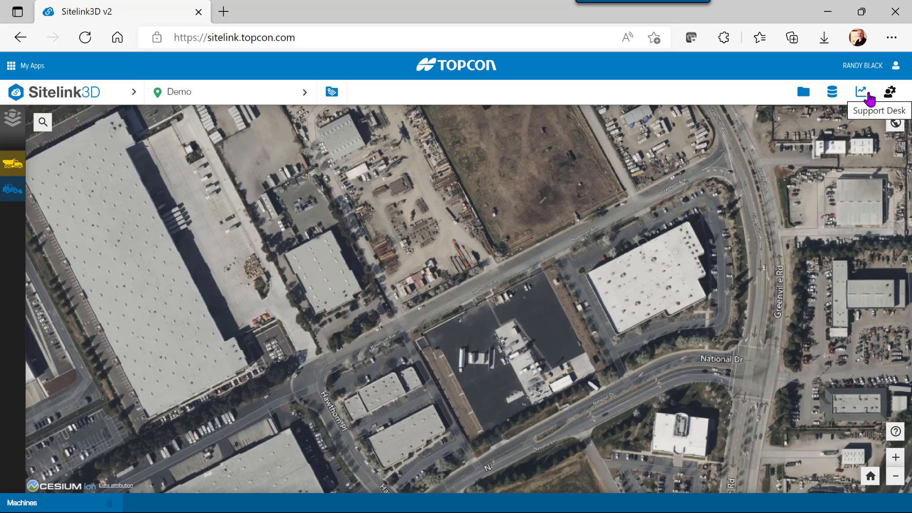
click(896, 68)
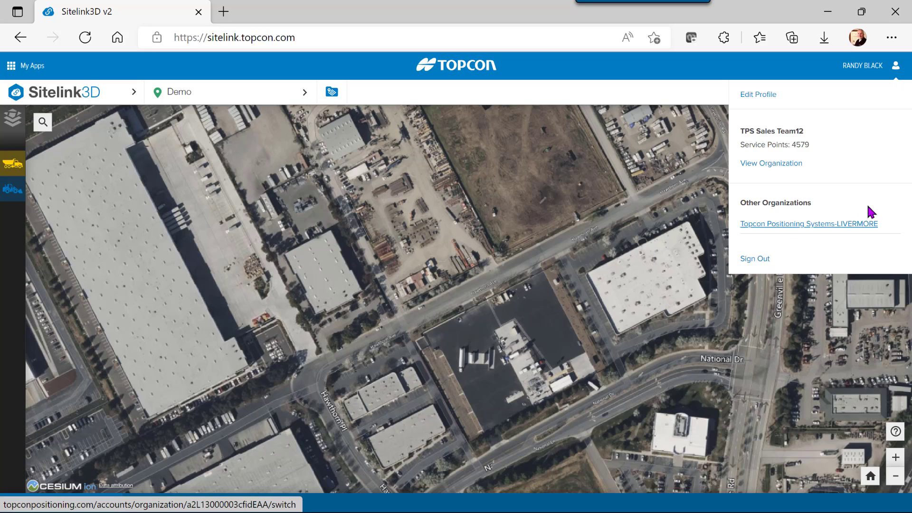
click(699, 157)
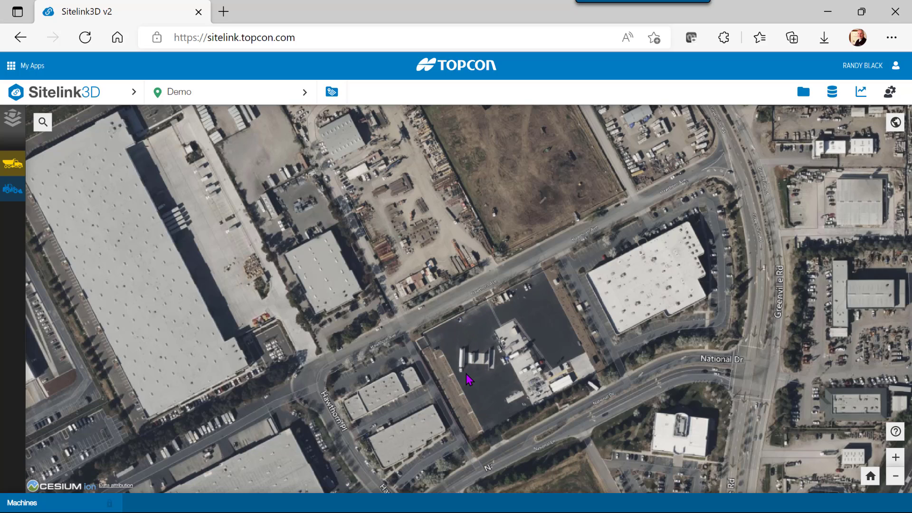
- Start a new site named MC05 and pin its location beside the parking lot
click(79, 95)
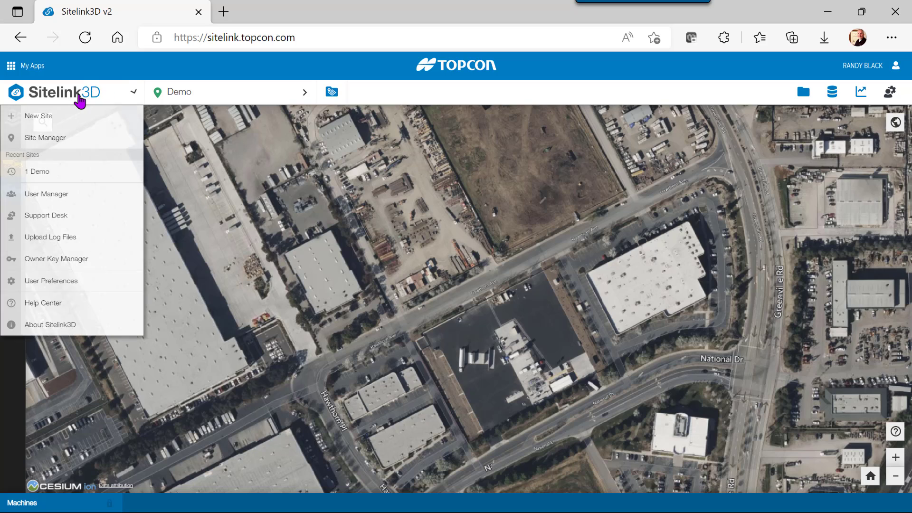
click(47, 120)
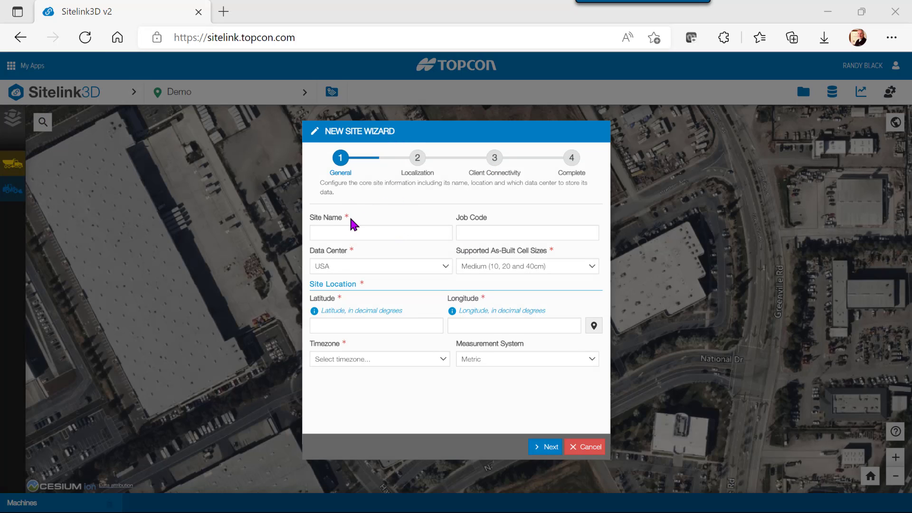
click(336, 232)
click(593, 328)
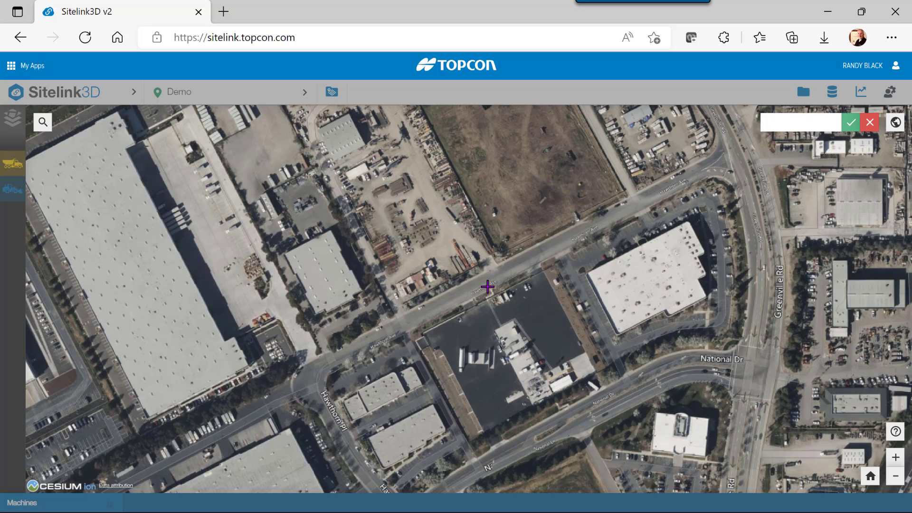
click(487, 286)
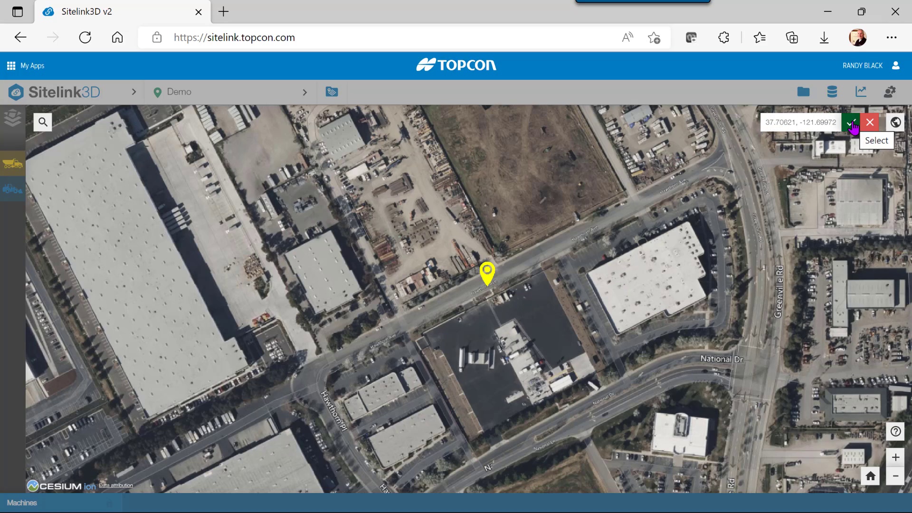
click(850, 123)
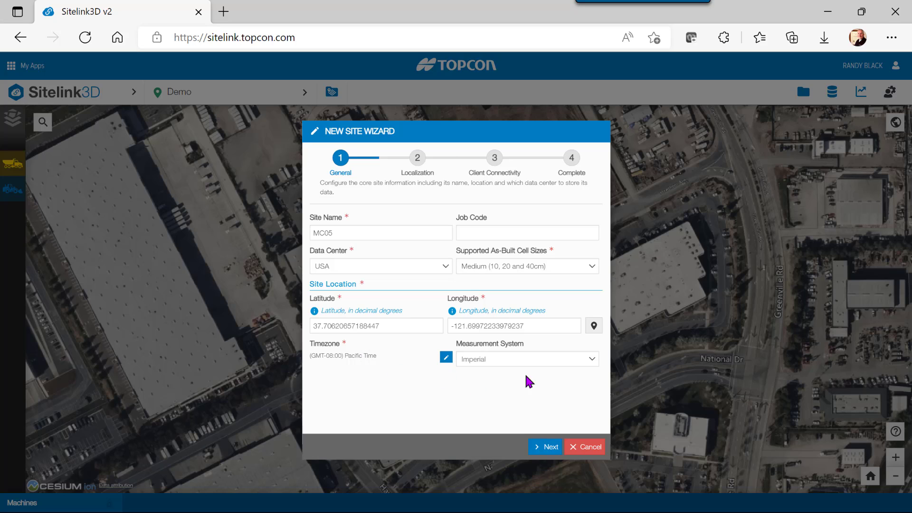
- Keep Imperial as the measurement system and continue to the Localization step
click(594, 360)
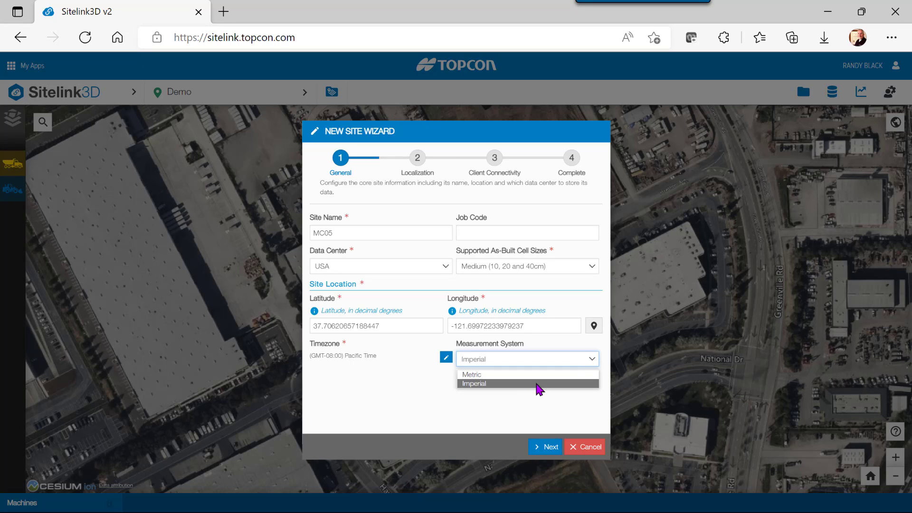
click(510, 385)
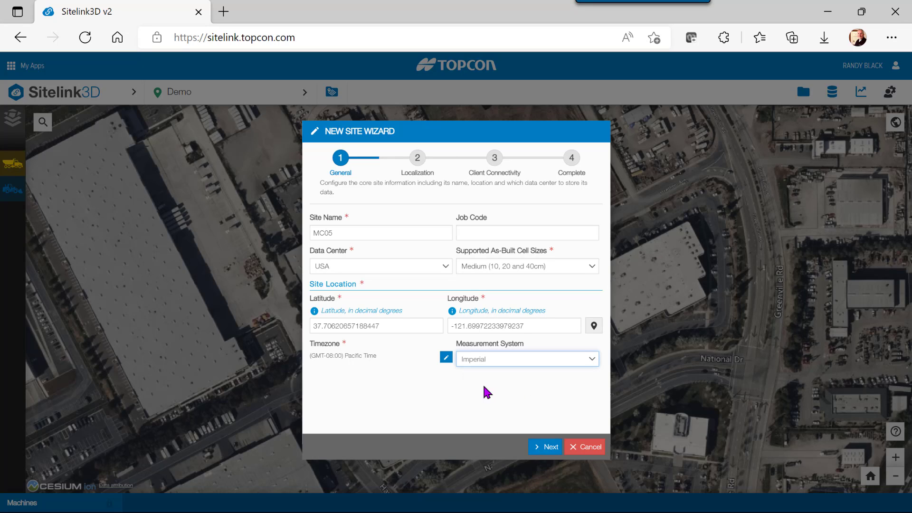
click(546, 446)
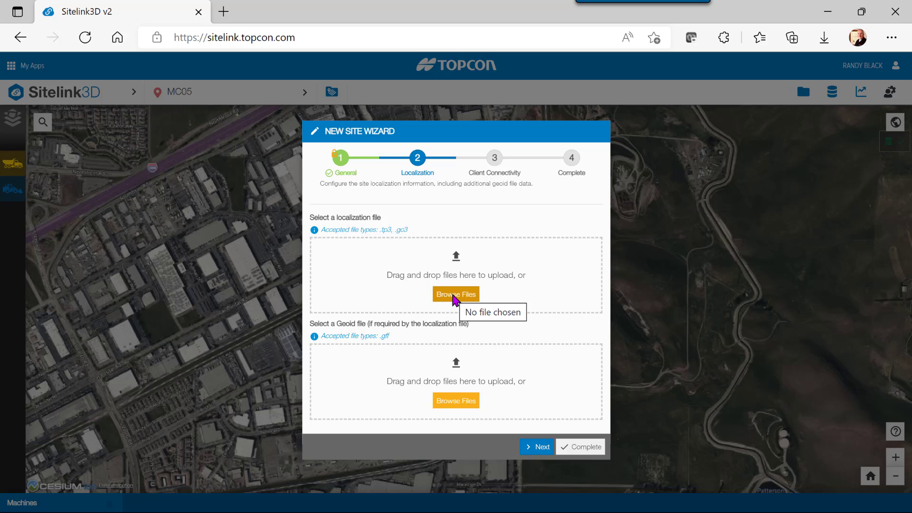
- Upload MC05 Demo File.tp3 as the site localization and continue to Client Connectivity
click(453, 295)
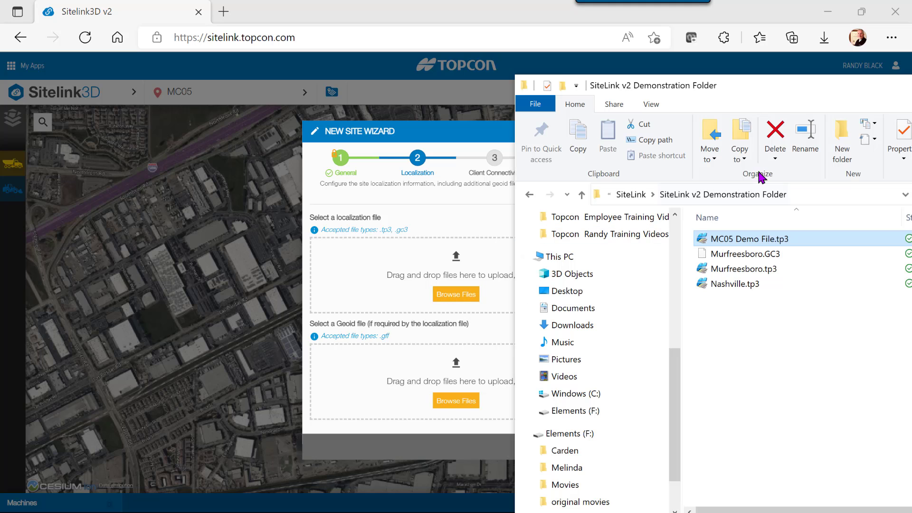
double_click(723, 240)
drag(727, 239, 428, 285)
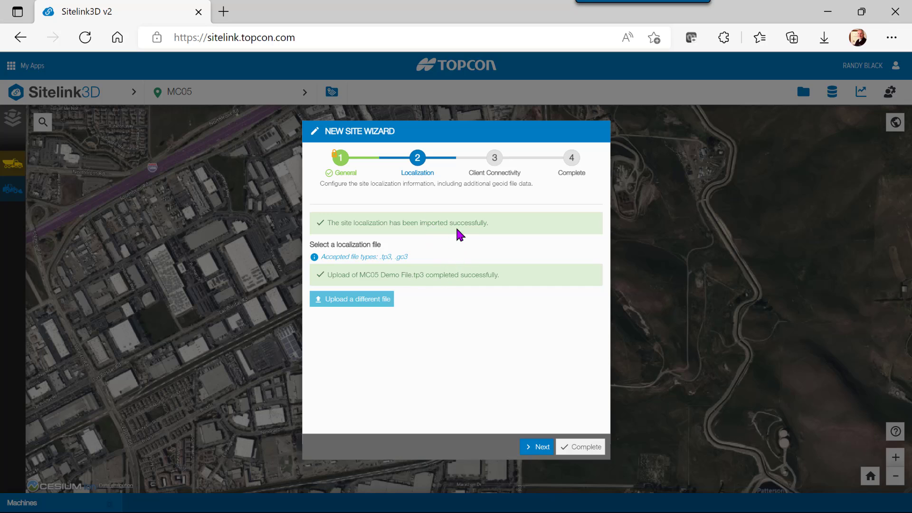
click(541, 457)
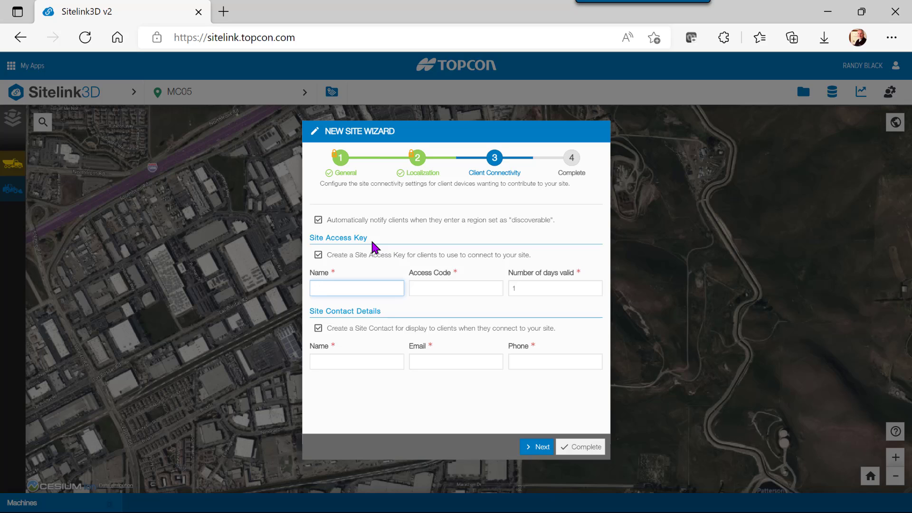
- Name the access key MC05, enter an access code valid 1 day, and skip the site contact
key(Tab)
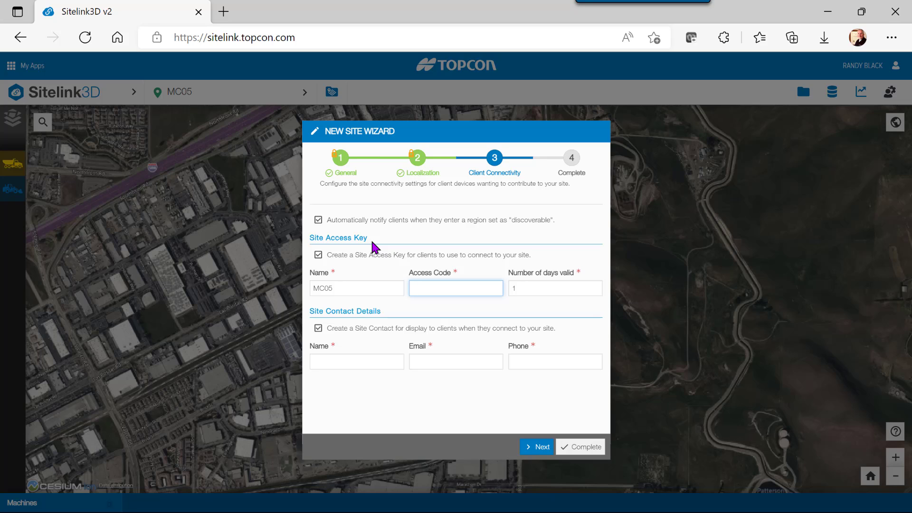
key(Tab)
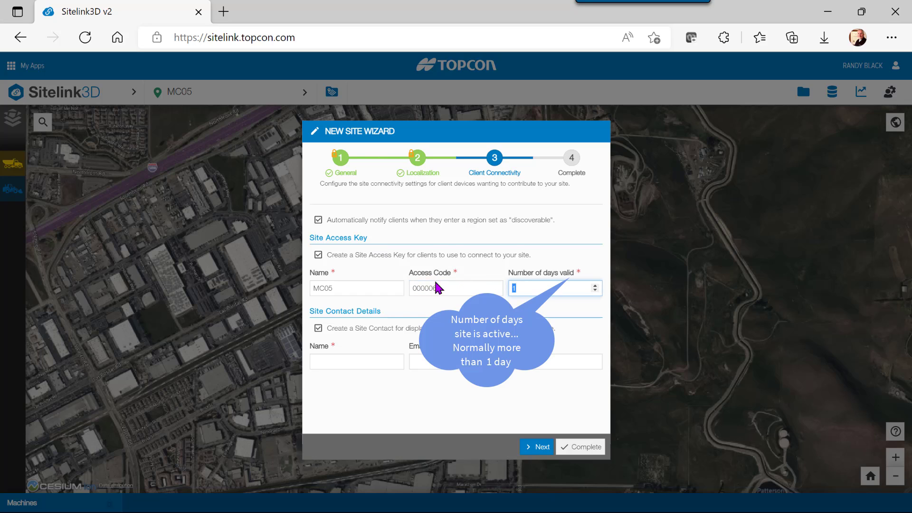
click(318, 328)
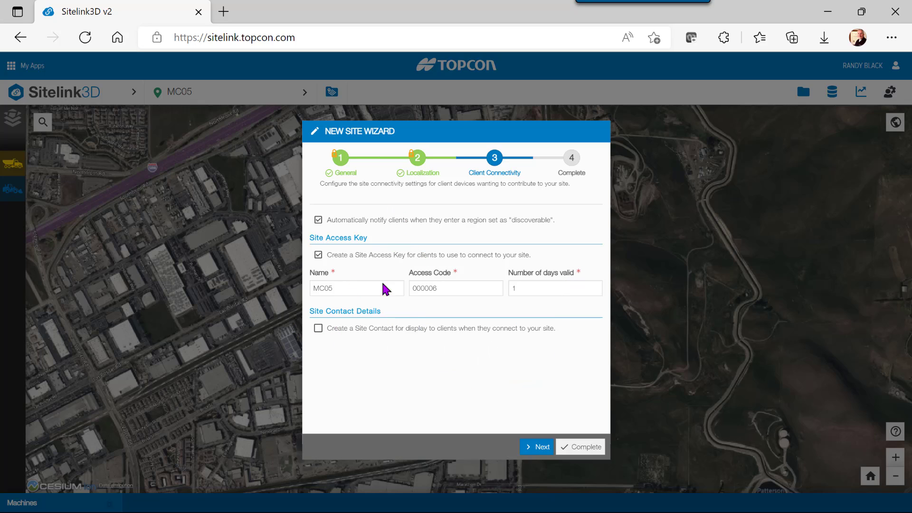
- Advance to the Complete step and finish creating the MC05 site
click(540, 447)
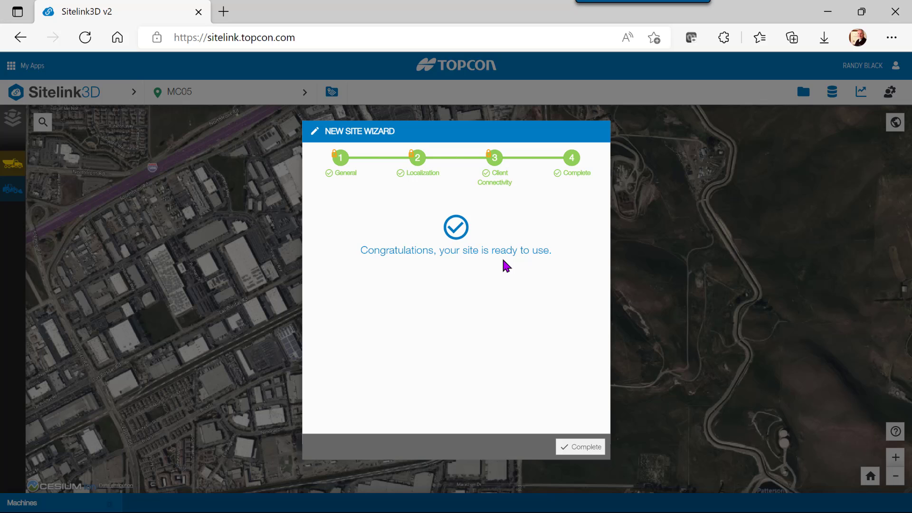
click(579, 451)
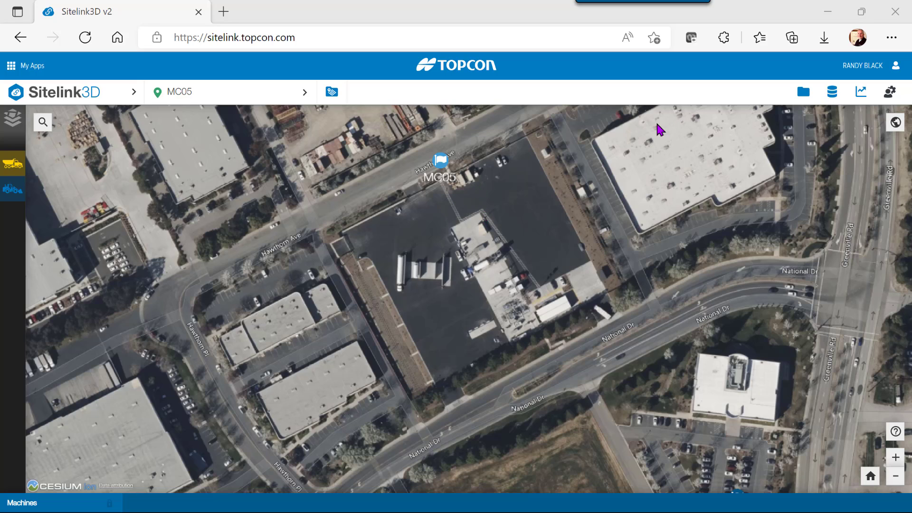
- Open the MC05 site dropdown menu in the header
click(233, 98)
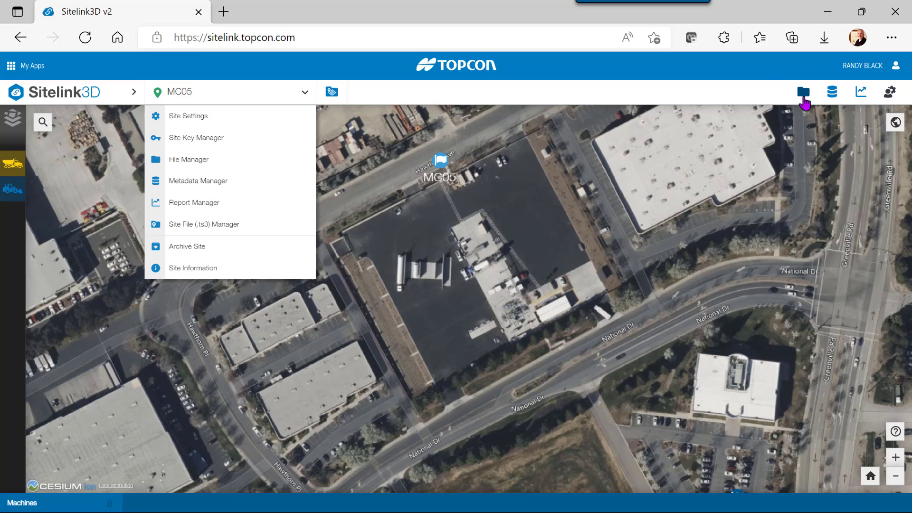
- In File Manager, extract and apply MC05 Demo File.tp3's localization, then reselect the file
click(186, 162)
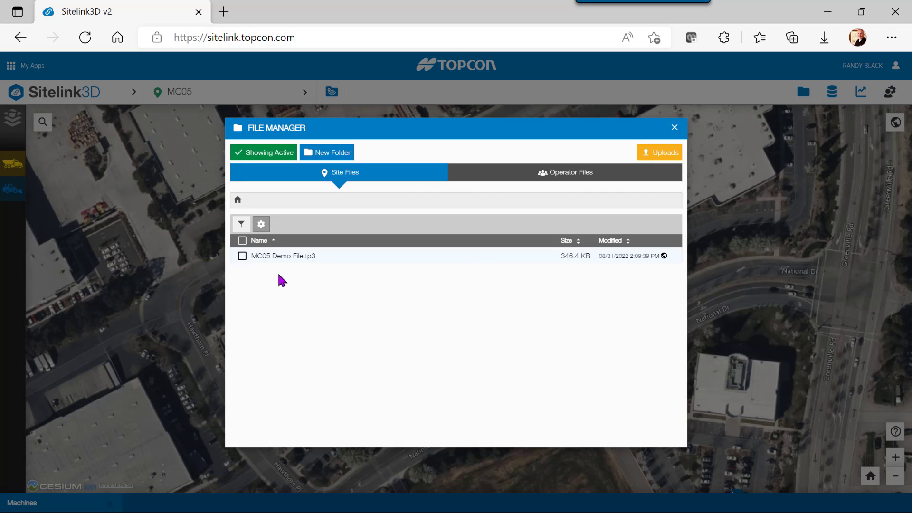
click(243, 257)
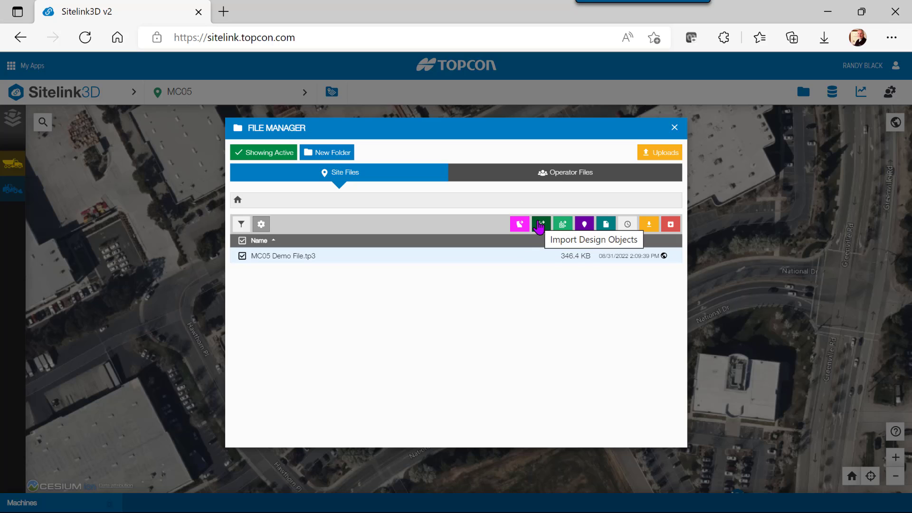
click(585, 227)
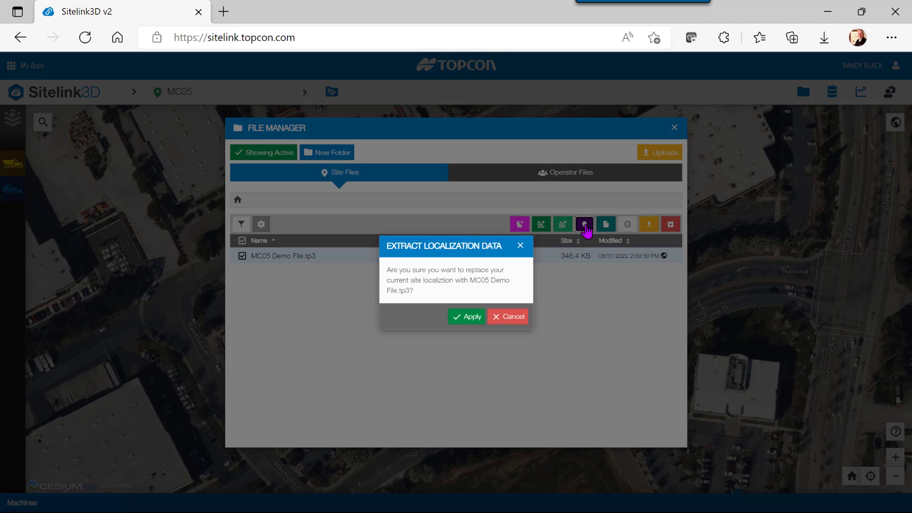
click(475, 317)
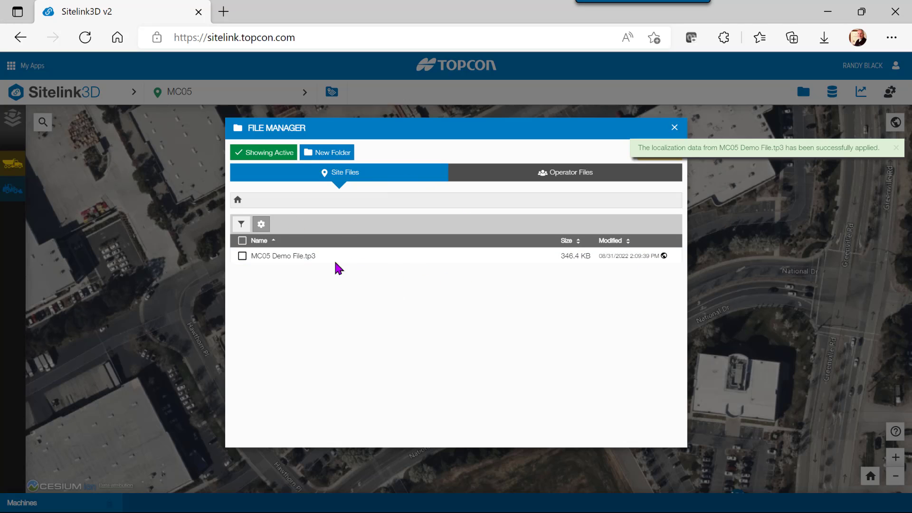
click(242, 256)
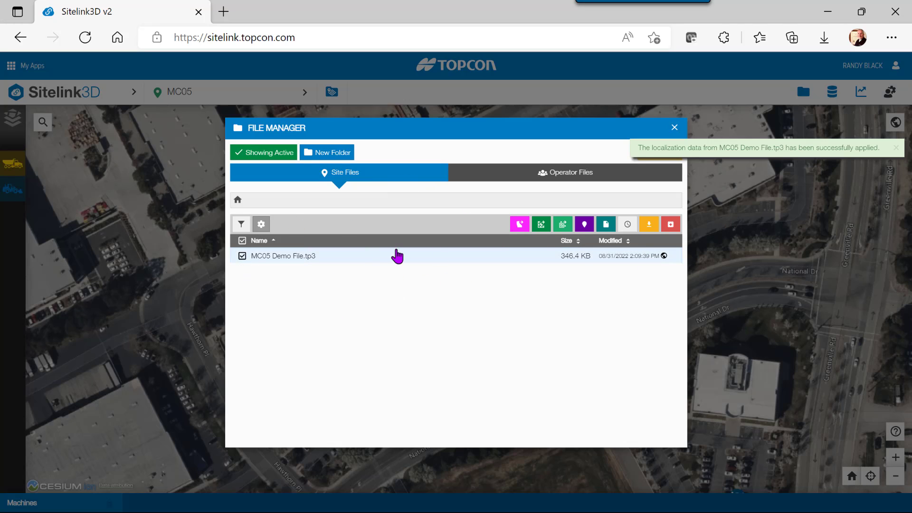
- Open Import Design Objects and inspect the Layers, Alignments and TIN Surfaces groups
click(541, 225)
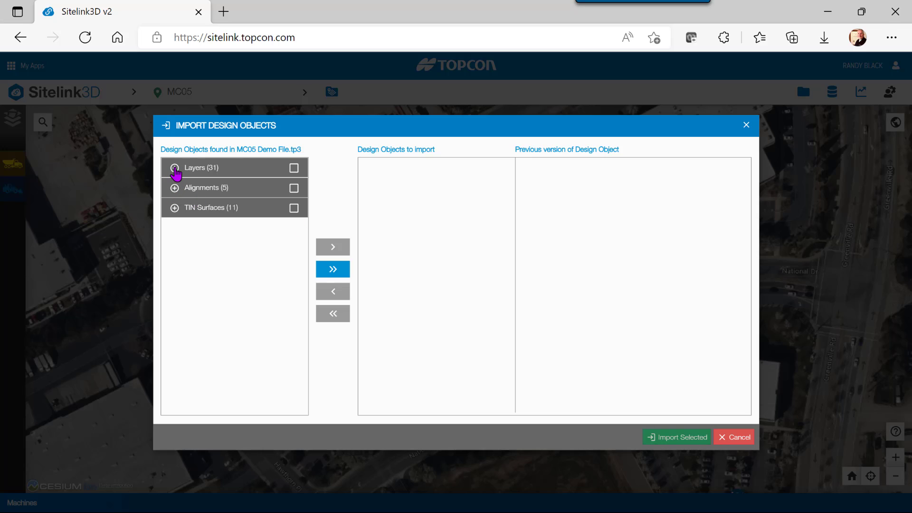
click(174, 169)
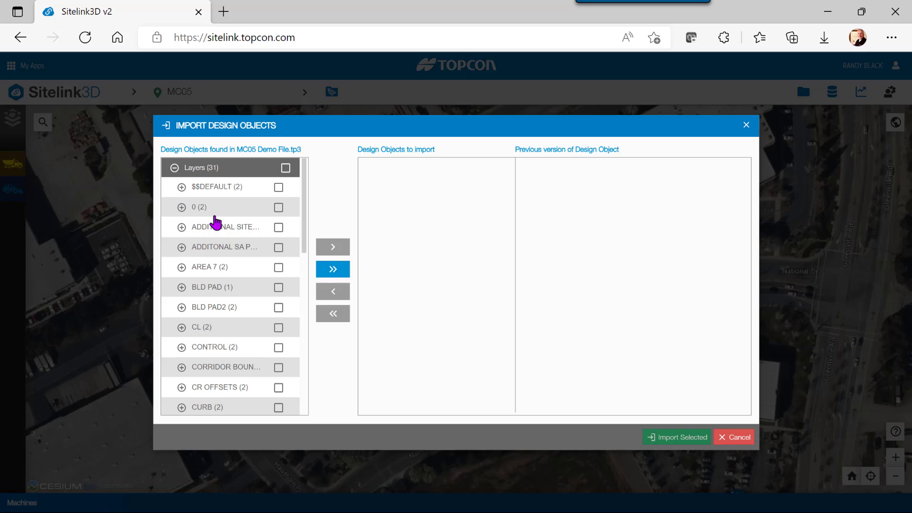
click(175, 168)
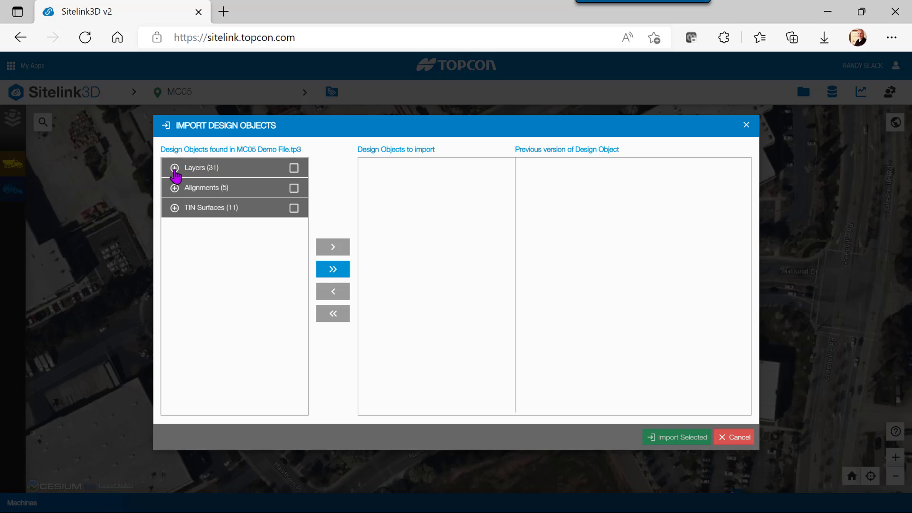
click(174, 188)
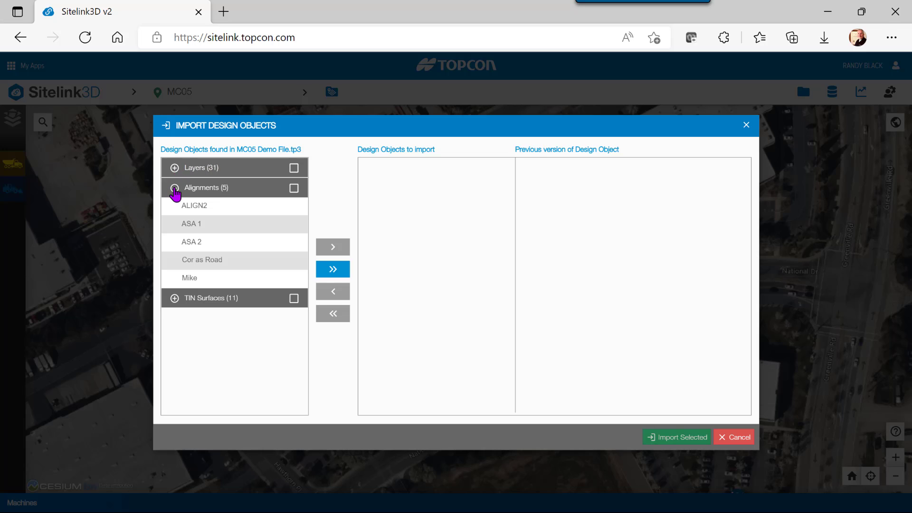
click(175, 188)
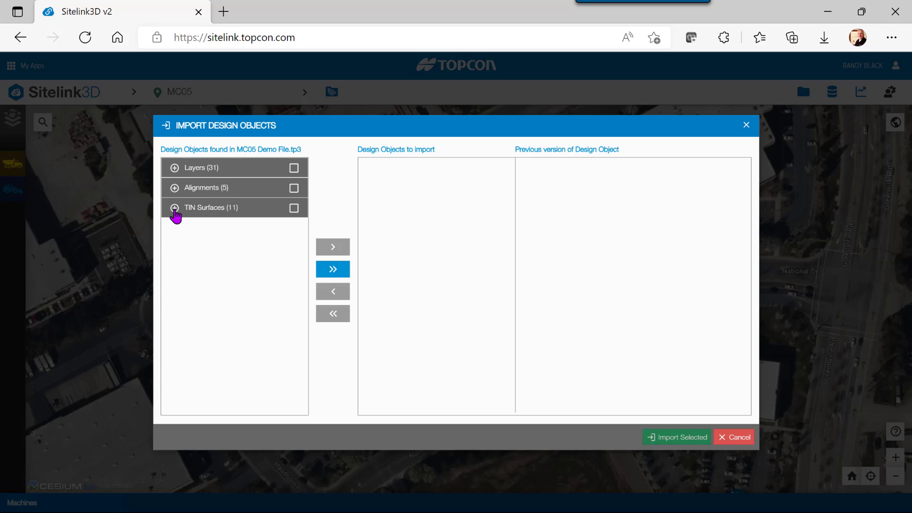
click(174, 208)
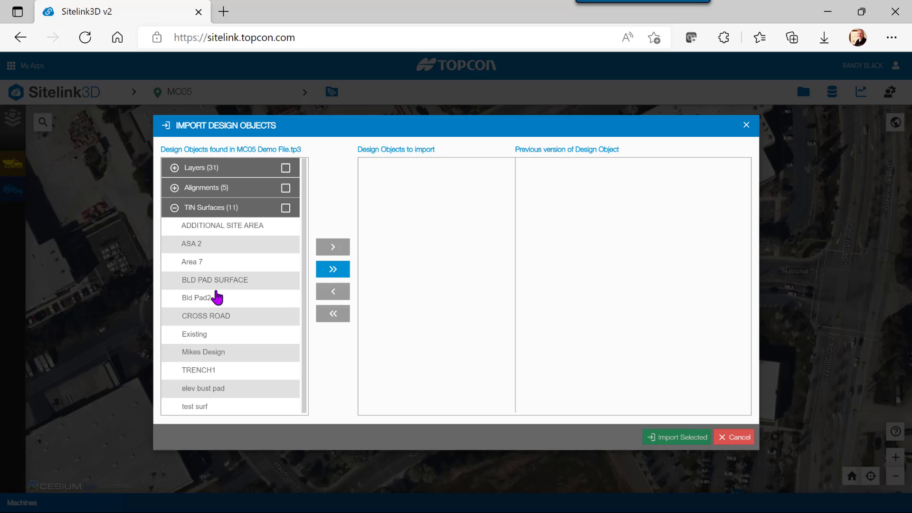
click(174, 208)
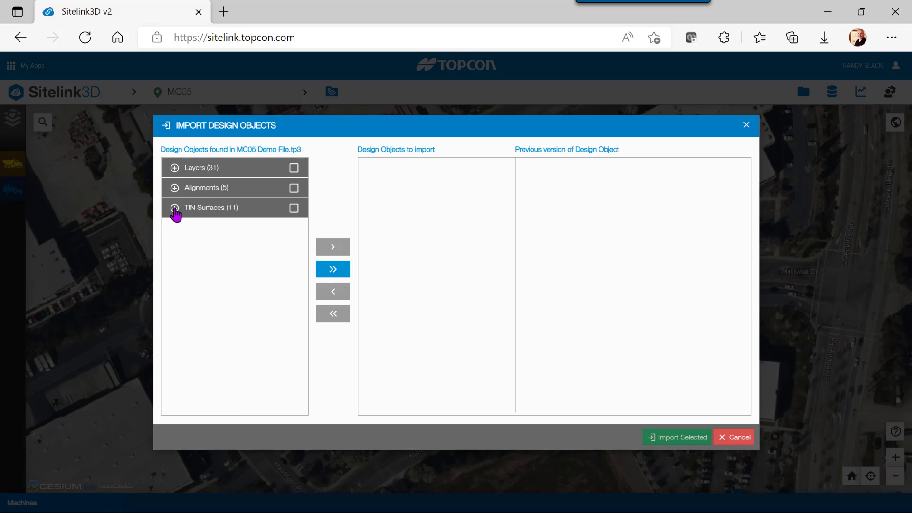
- Import the Layers, Alignments and TIN Surfaces groups from MC05 Demo File.tp3
click(293, 169)
click(294, 188)
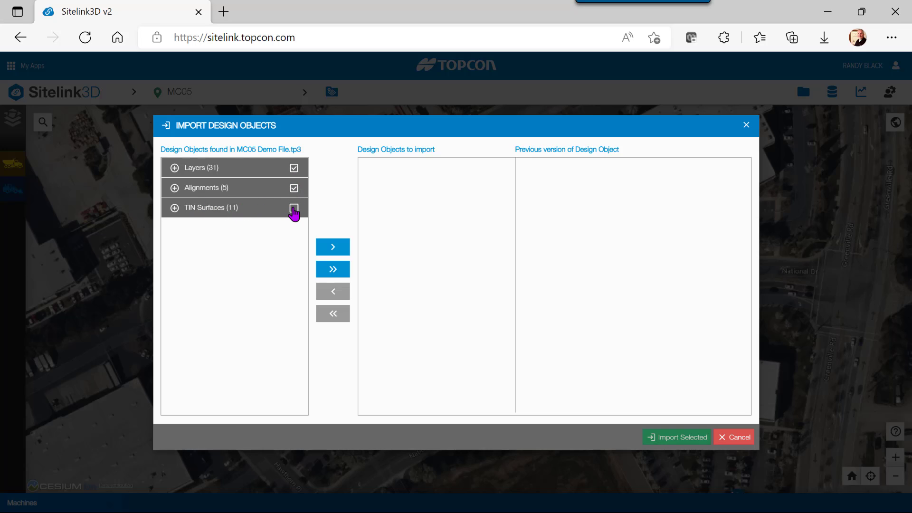
click(294, 208)
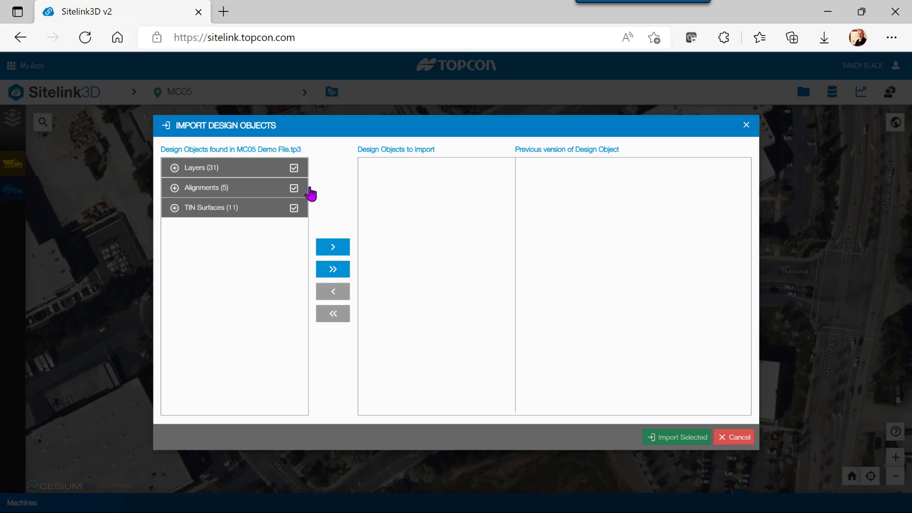
click(336, 255)
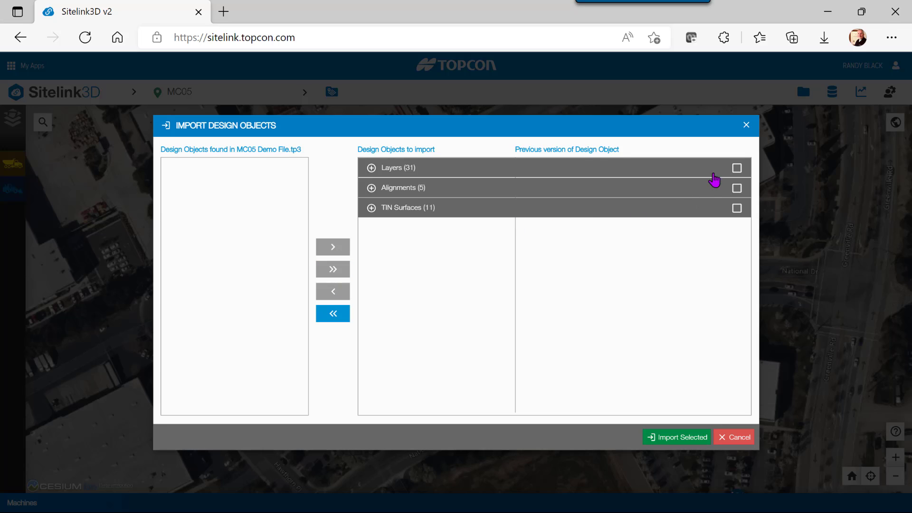
click(737, 170)
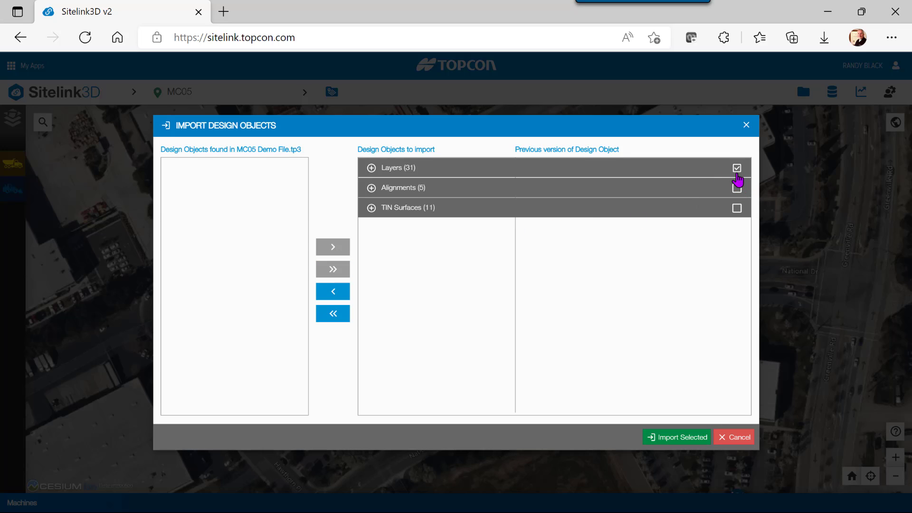
click(736, 189)
click(737, 209)
click(685, 441)
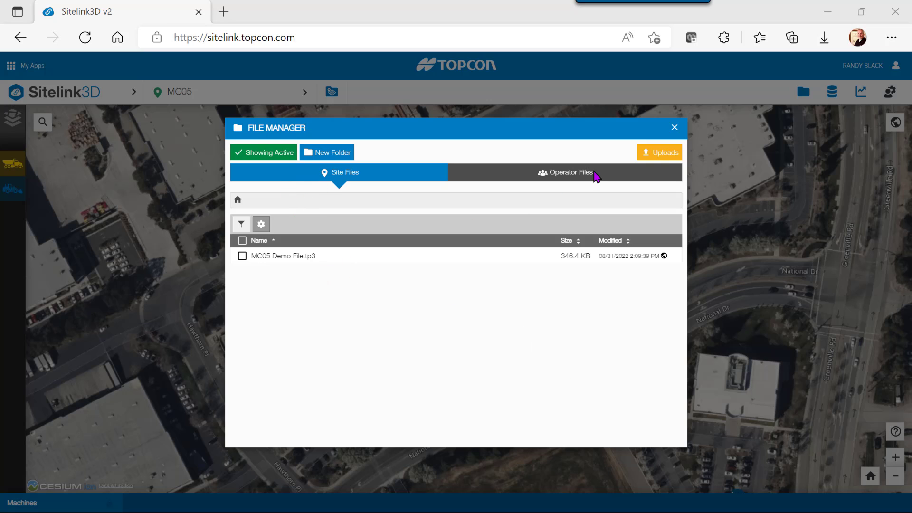
- Close File Manager once the import finishes, returning to the MC05 map
click(675, 130)
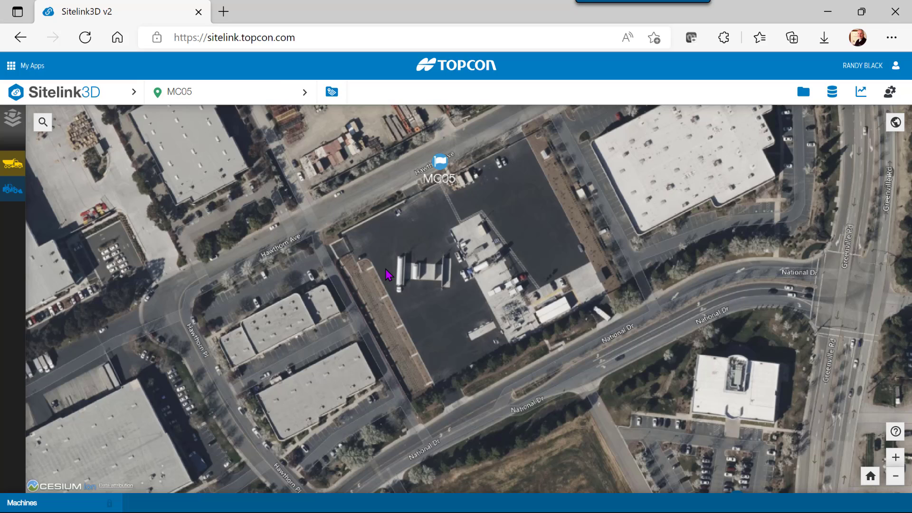
- Open the Design Set Manager from Map Overlays' Design Object Sets settings
click(15, 124)
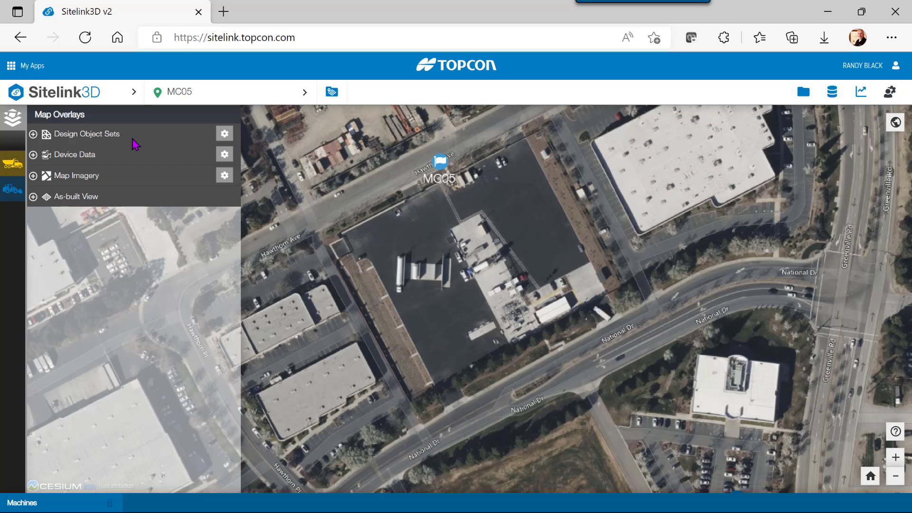
click(224, 135)
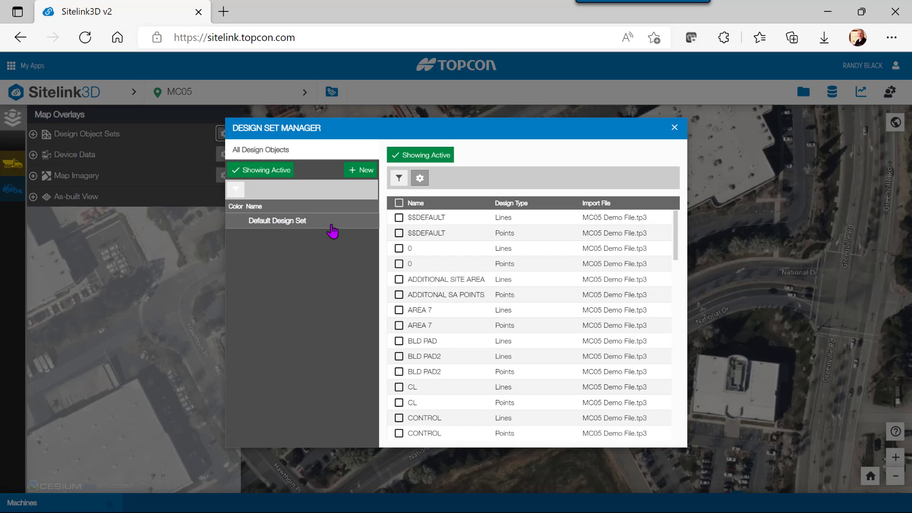
- Create a design set named 'Building Design Set' containing the ASA 2 surface and save it
click(365, 172)
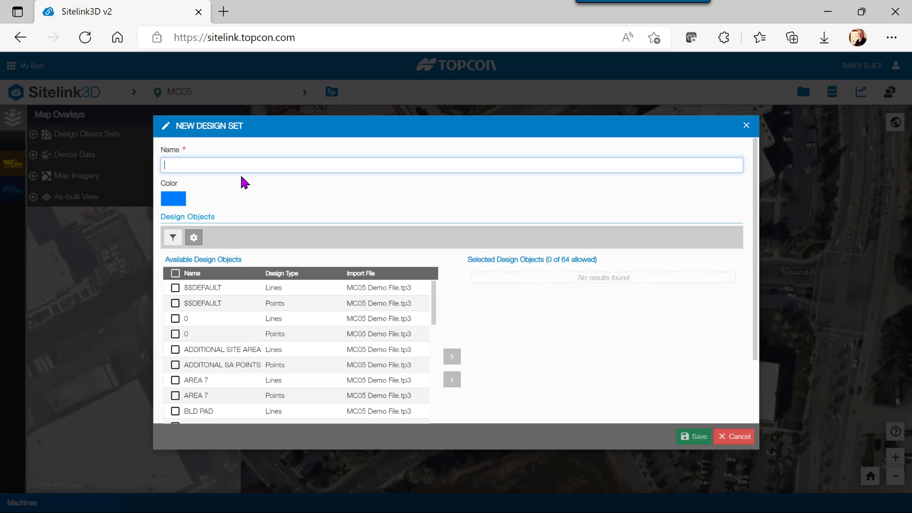
text(Building Design Set)
scroll(605, 309, down, 2)
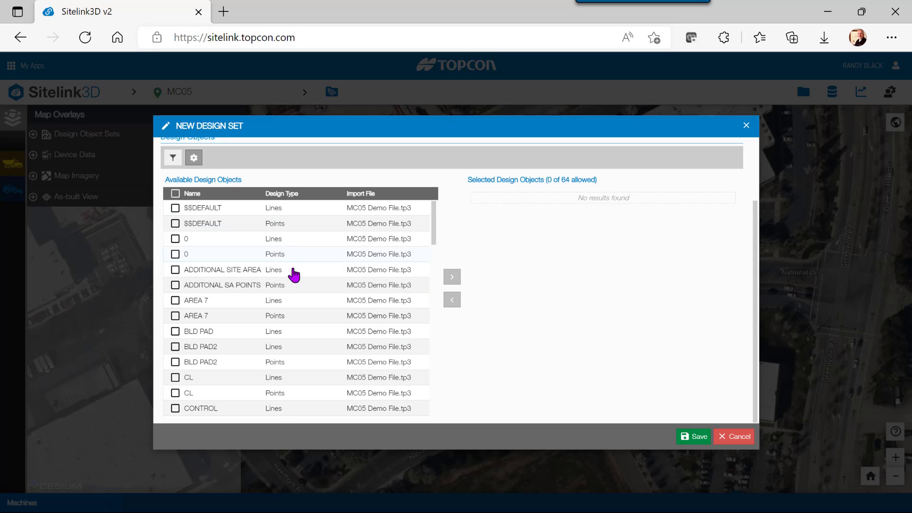
scroll(271, 278, down, 3)
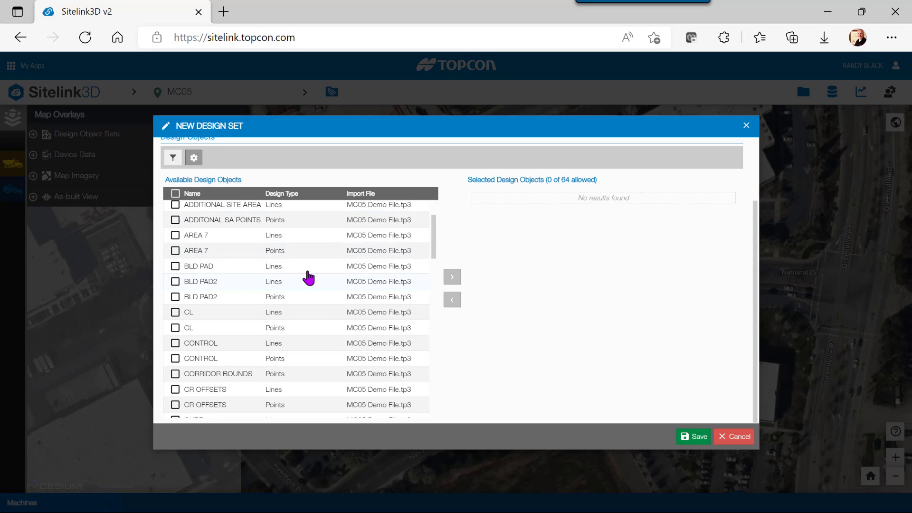
scroll(206, 299, down, 10)
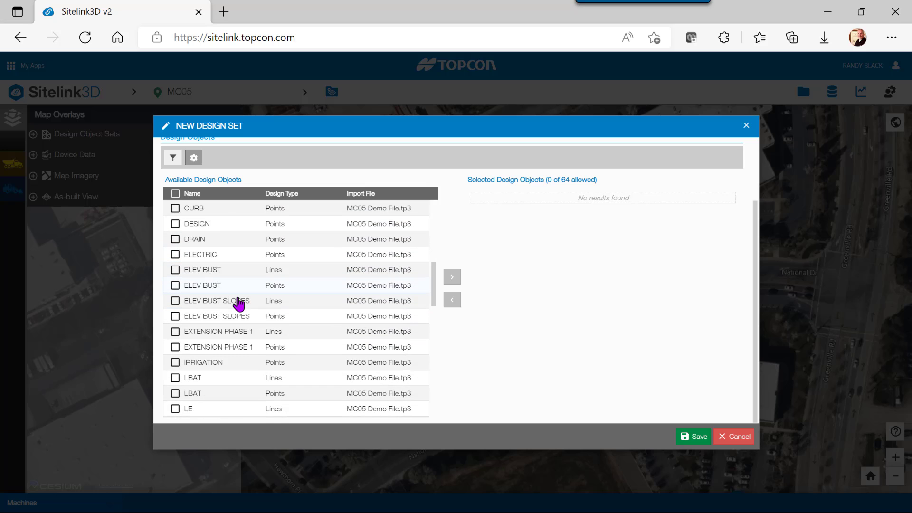
scroll(238, 302, down, 18)
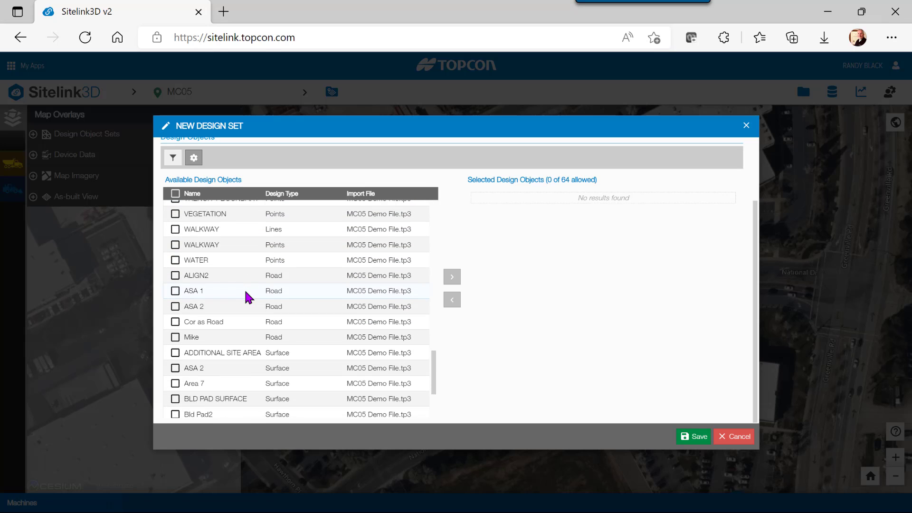
scroll(247, 297, down, 4)
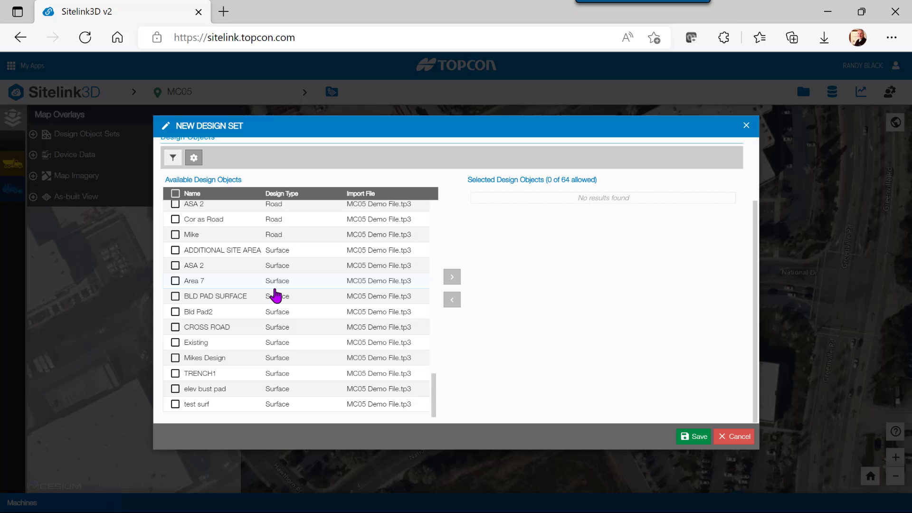
click(176, 266)
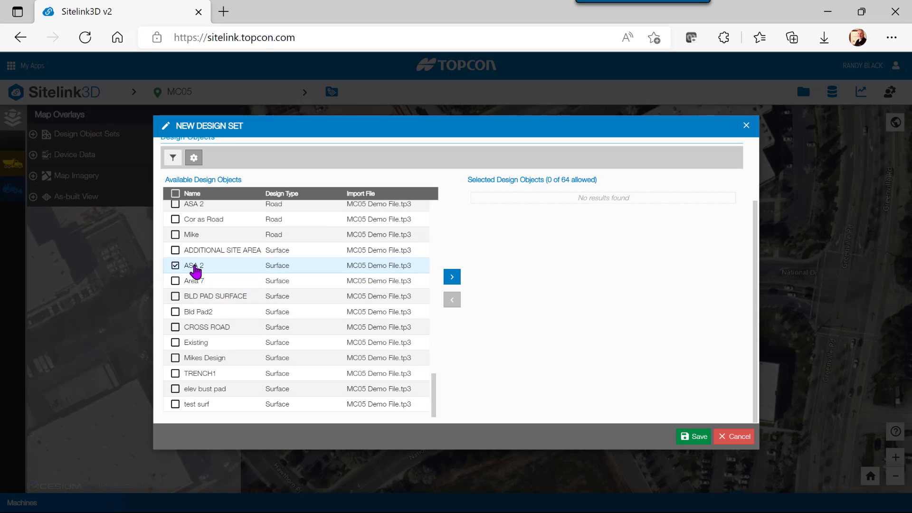
click(453, 276)
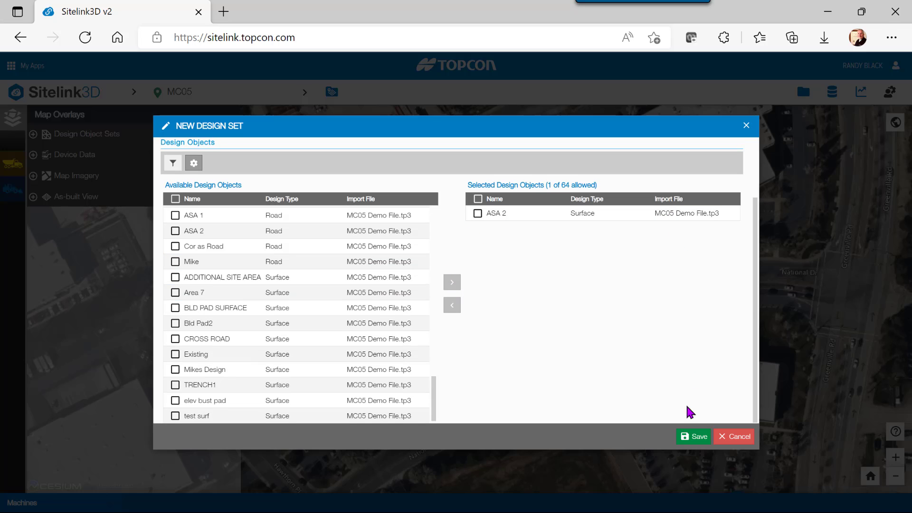
click(699, 436)
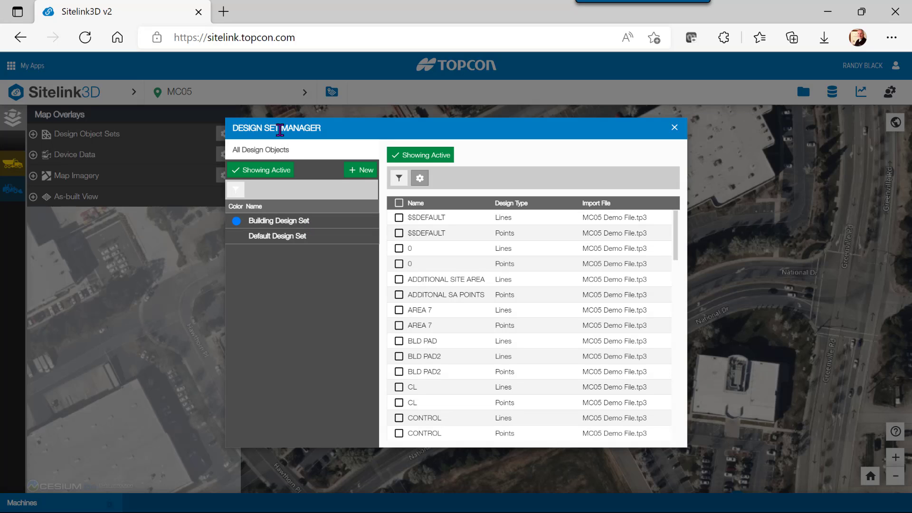
- Close the manager and display the Building Design Set surface on the MC05 map
click(674, 129)
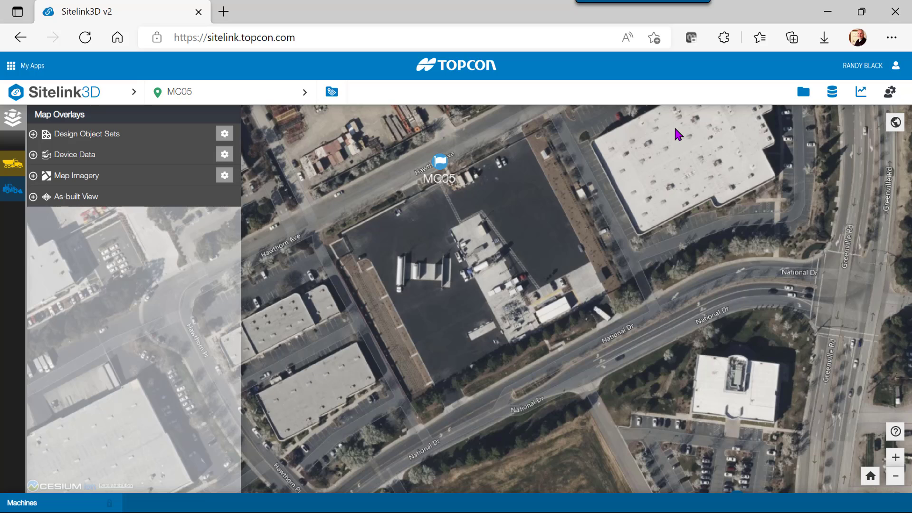
click(34, 135)
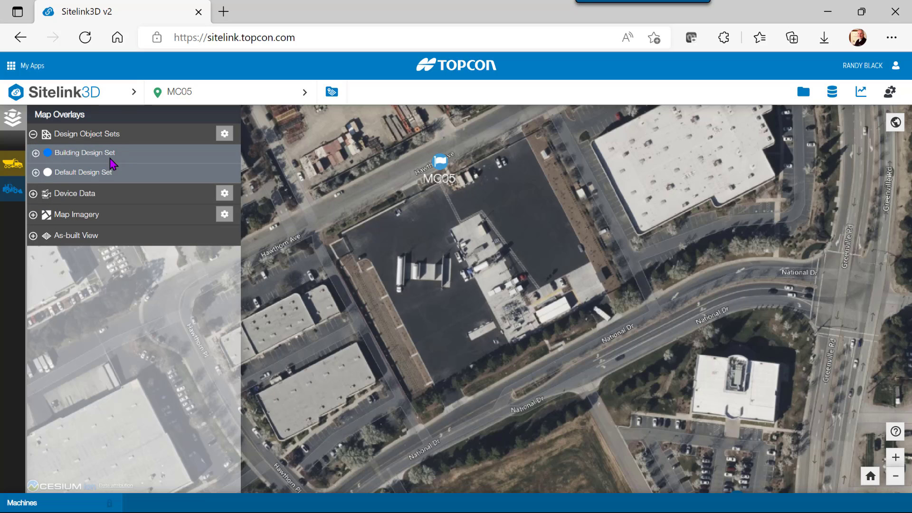
click(36, 152)
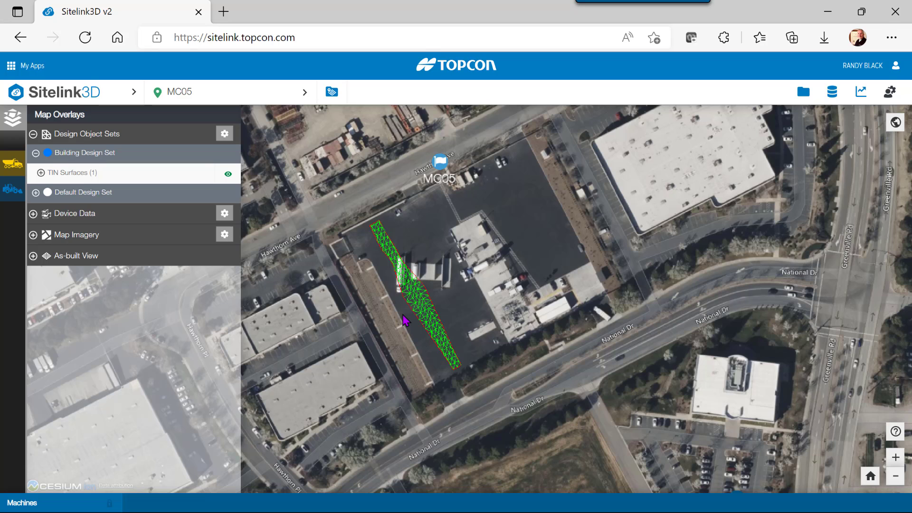
key(ctrl+plus)
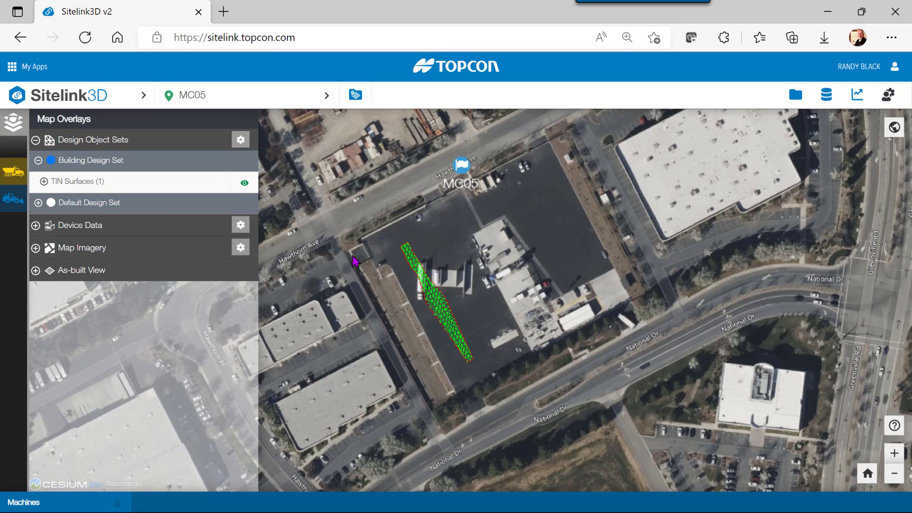
click(13, 124)
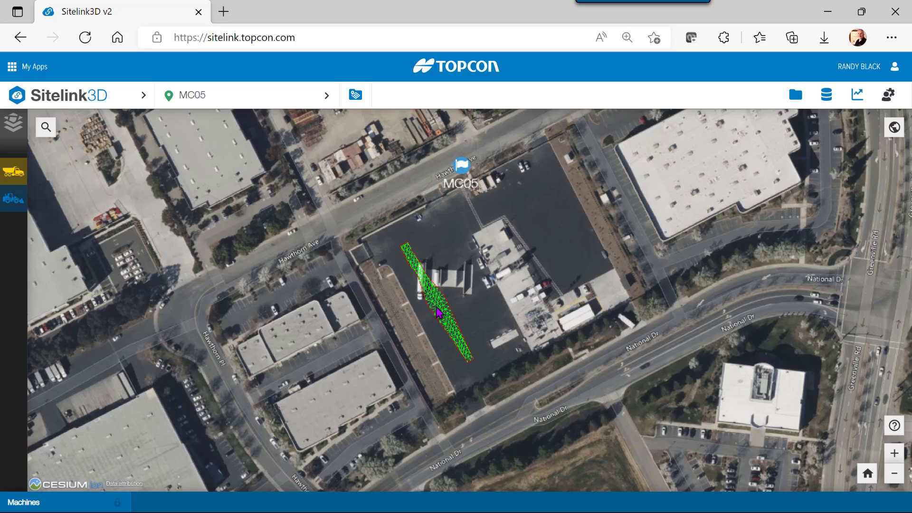
- Create a task named 'Finish Grading' and add Building Design Set to its design sets
click(355, 96)
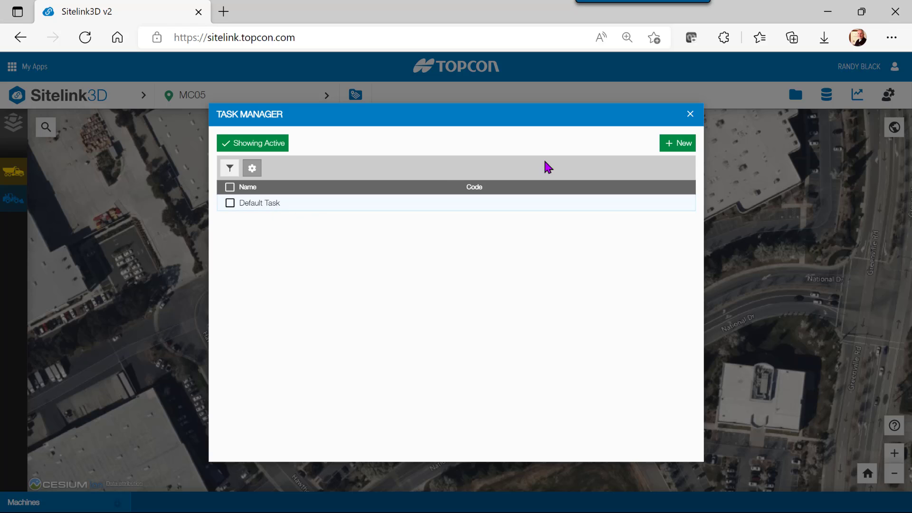
click(677, 145)
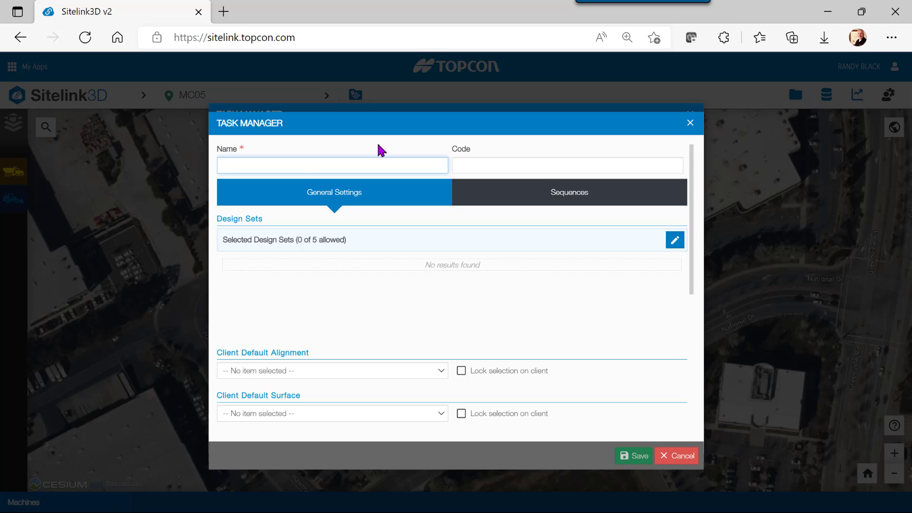
text(Finish Grading)
click(675, 241)
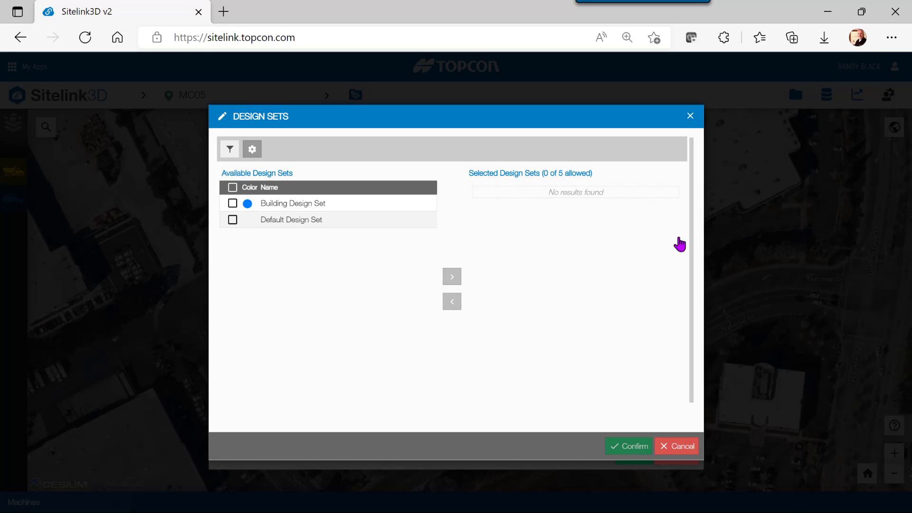
click(233, 205)
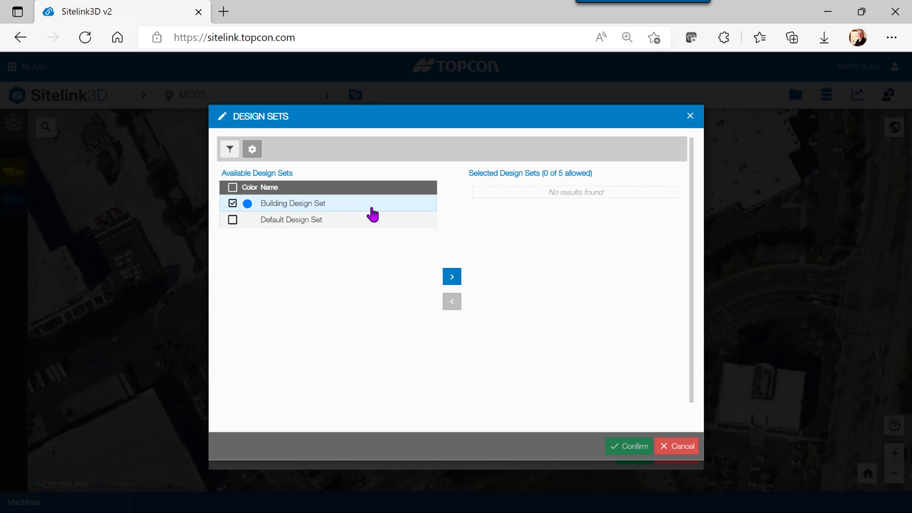
click(454, 280)
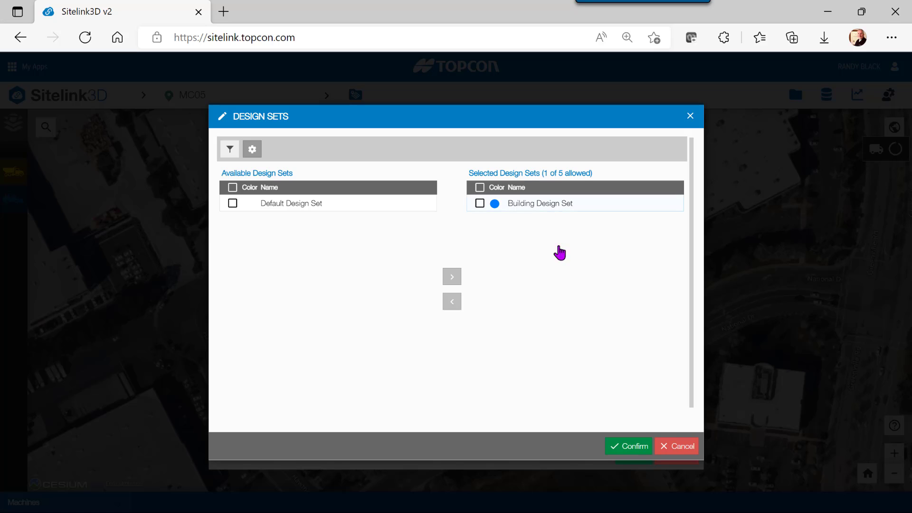
- Confirm the design set and choose ASA 2 as the task's client default surface
click(636, 449)
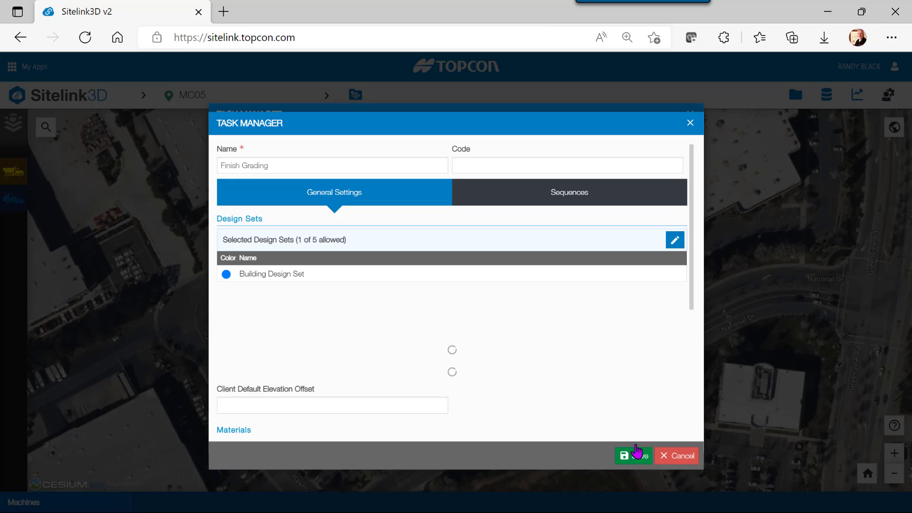
scroll(576, 291, down, 2)
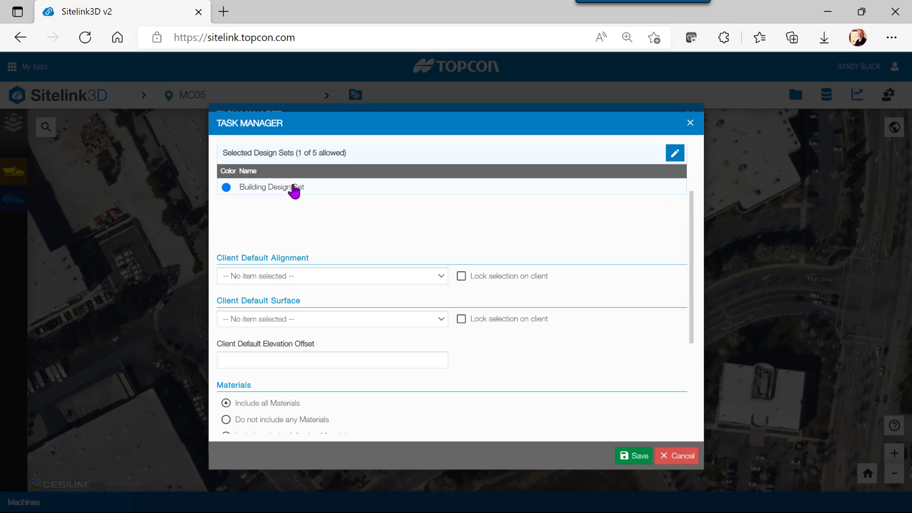
click(442, 279)
click(436, 278)
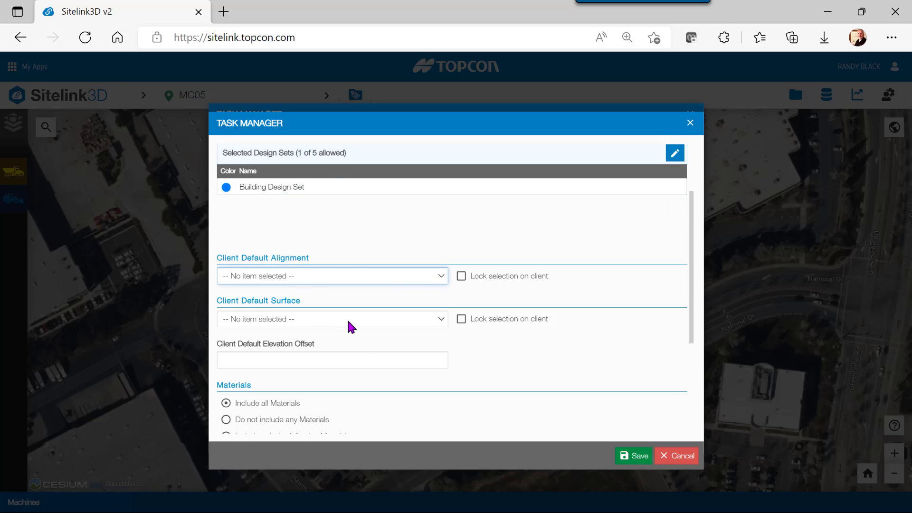
click(367, 319)
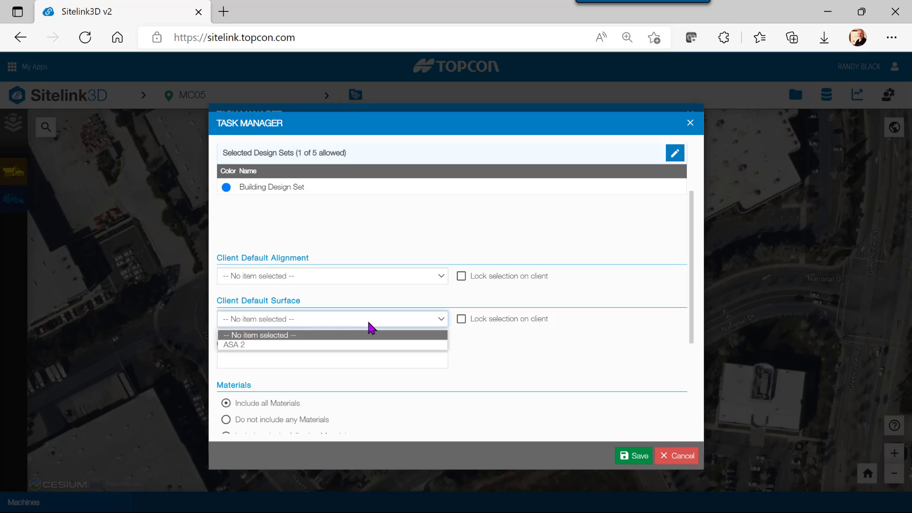
click(256, 345)
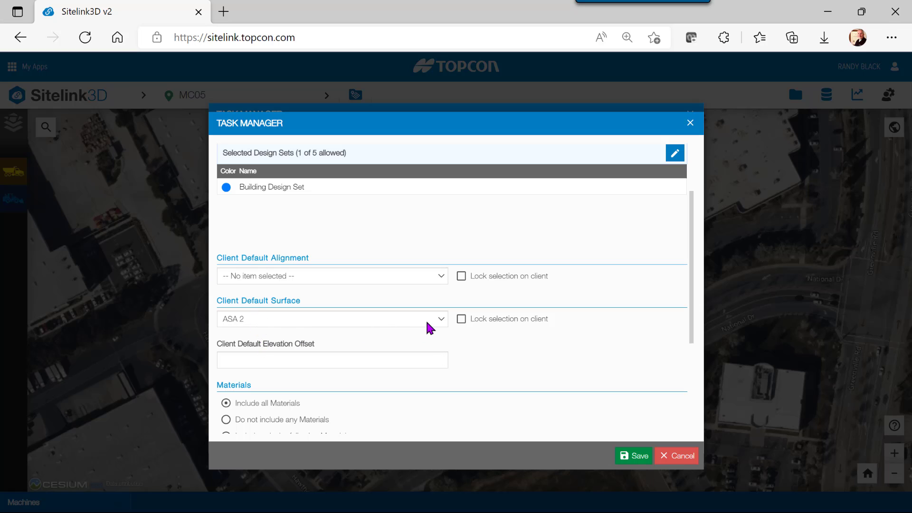
click(440, 320)
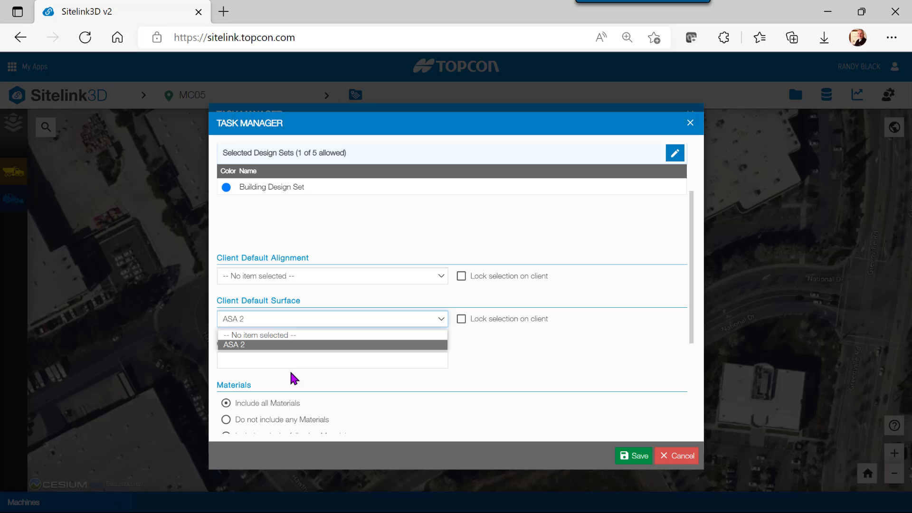
click(239, 345)
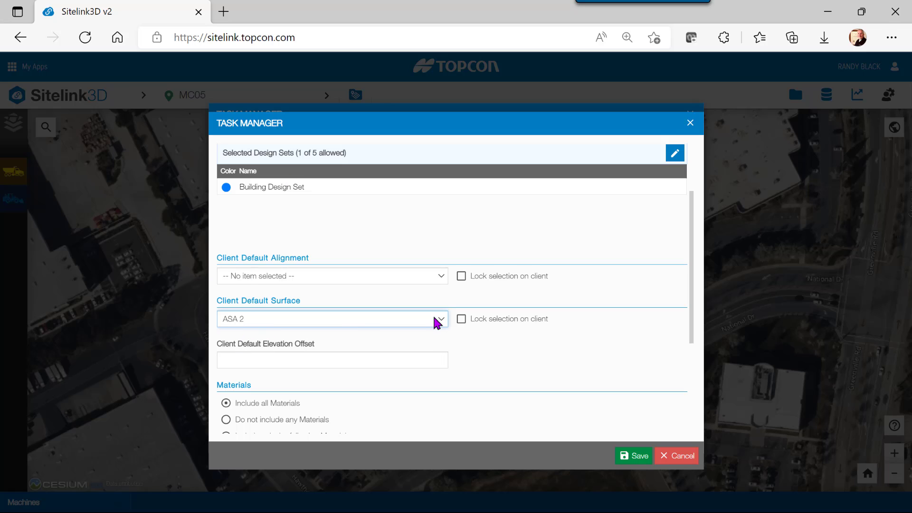
click(460, 319)
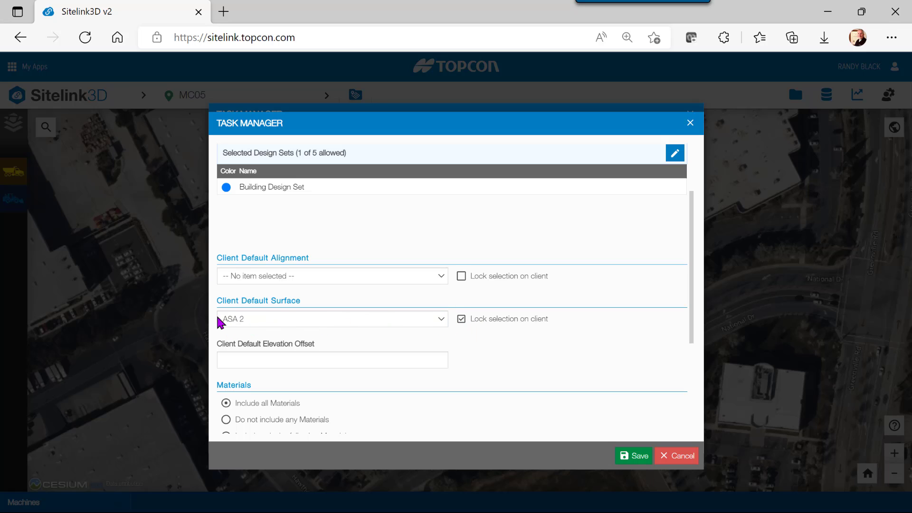
click(461, 319)
- Set the client default elevation offset to -1 and review the remaining settings
scroll(405, 353, down, 1)
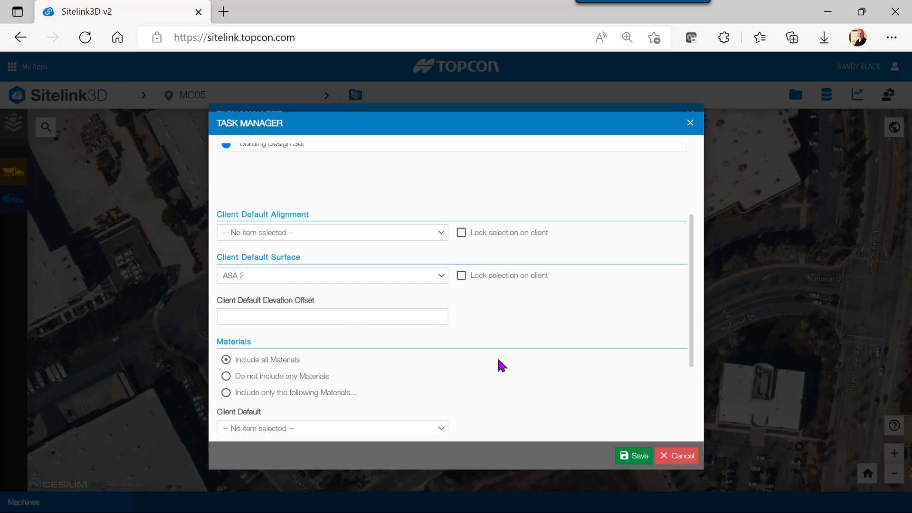
click(246, 317)
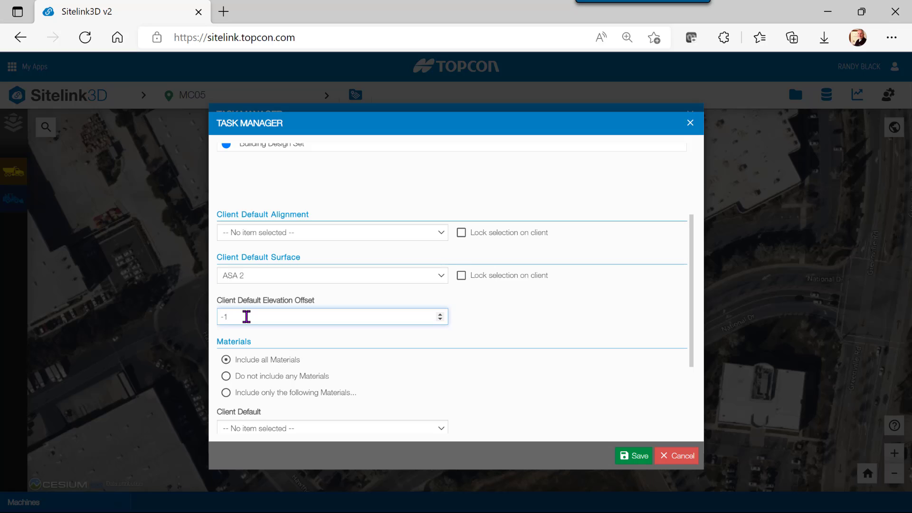
key(Tab)
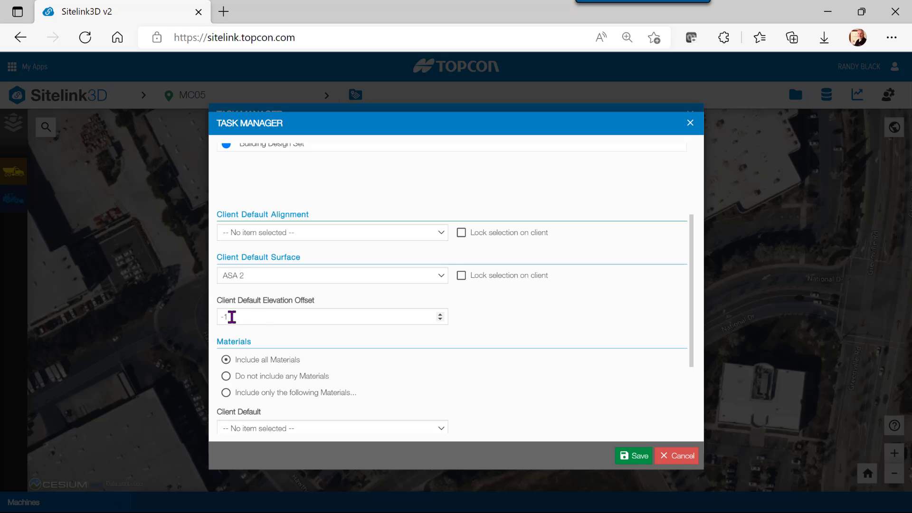
scroll(299, 328, down, 3)
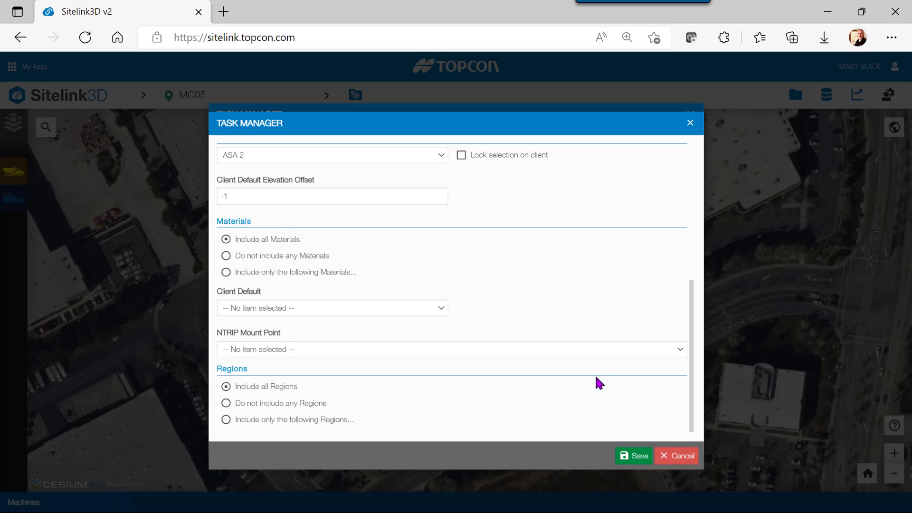
click(634, 456)
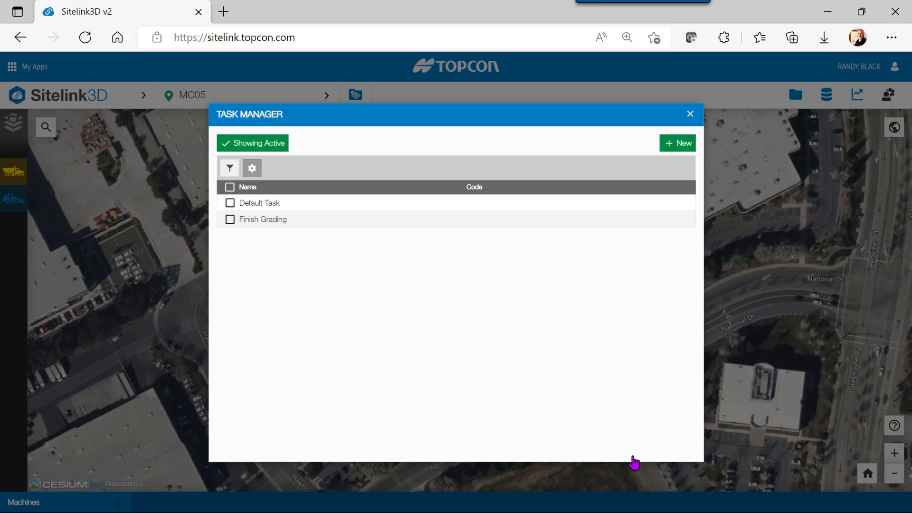
click(230, 220)
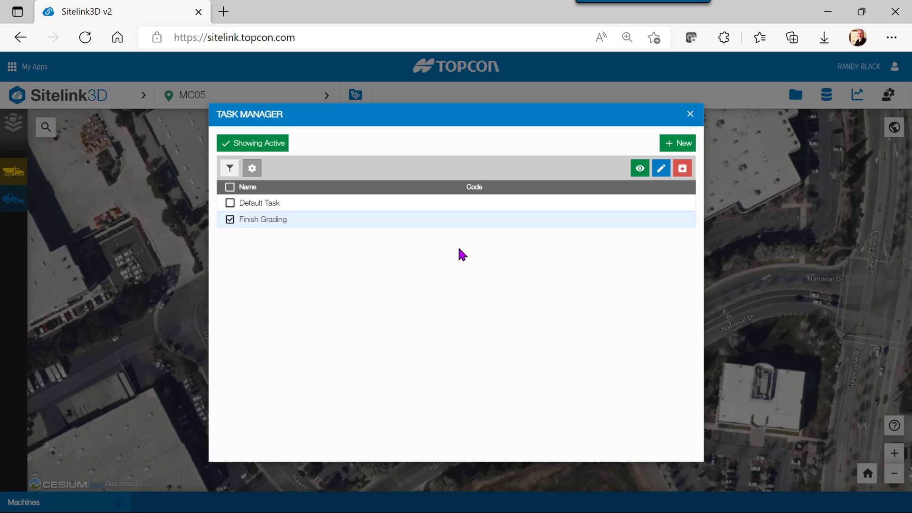
click(690, 114)
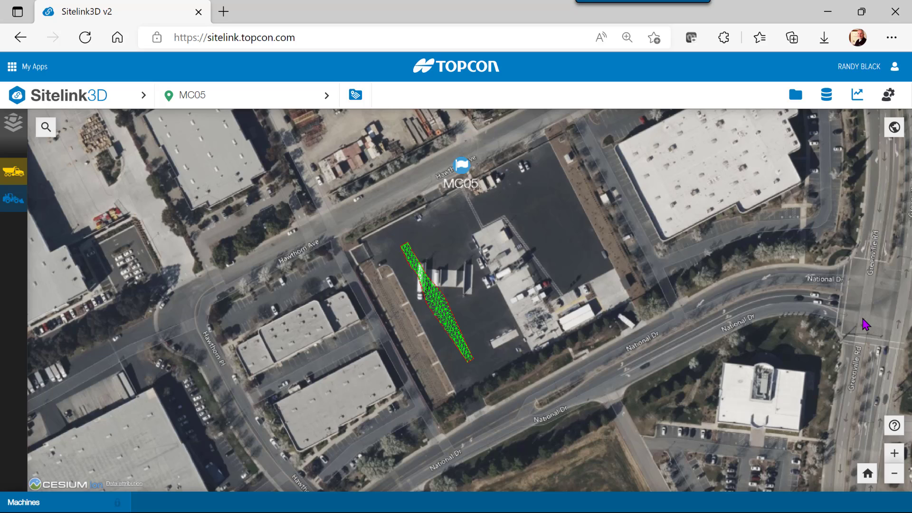
click(895, 427)
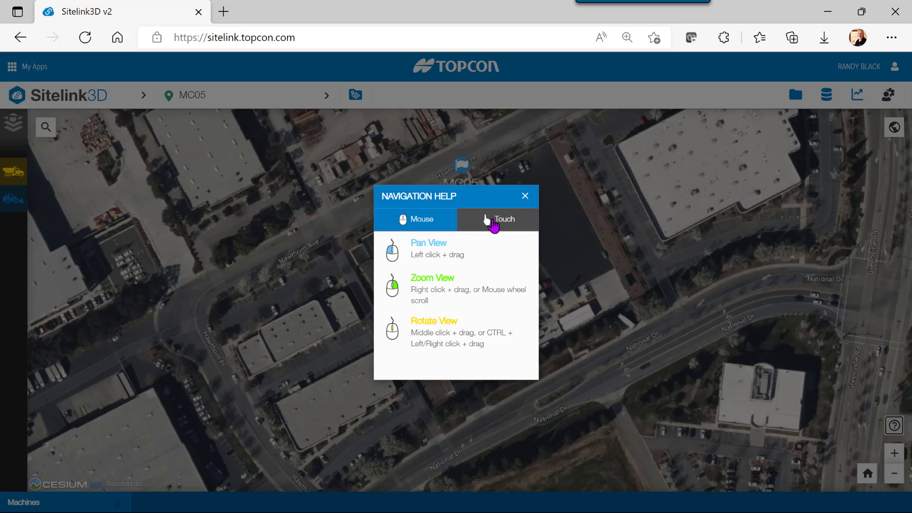
click(494, 227)
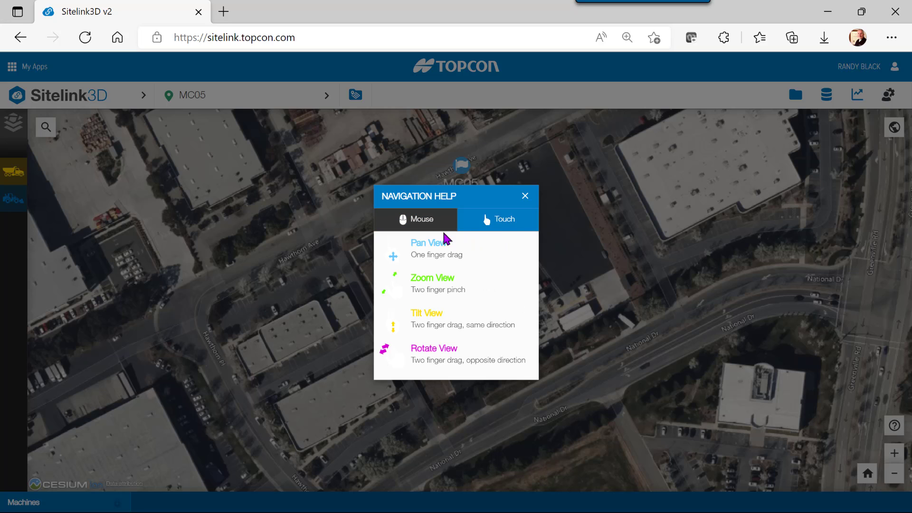
click(525, 196)
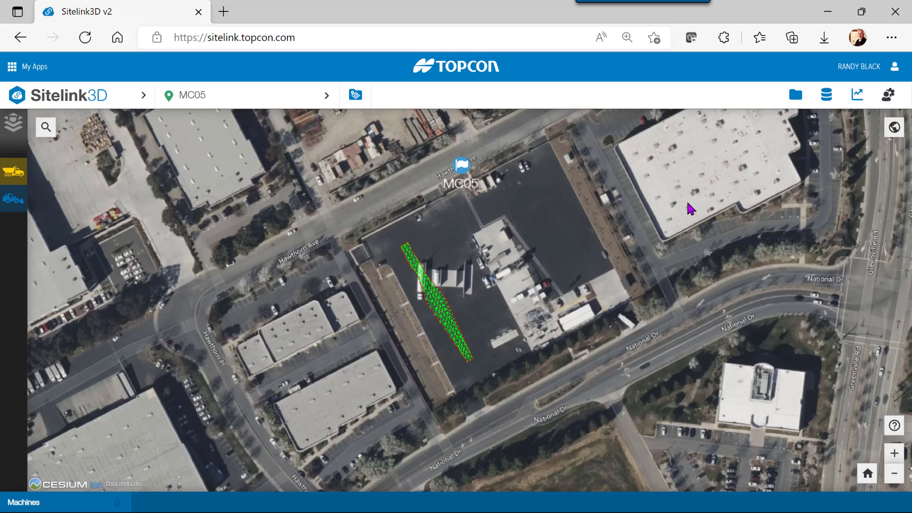
- Switch the map to Open Street Map imagery with STK World Terrain in Globe Options
click(894, 129)
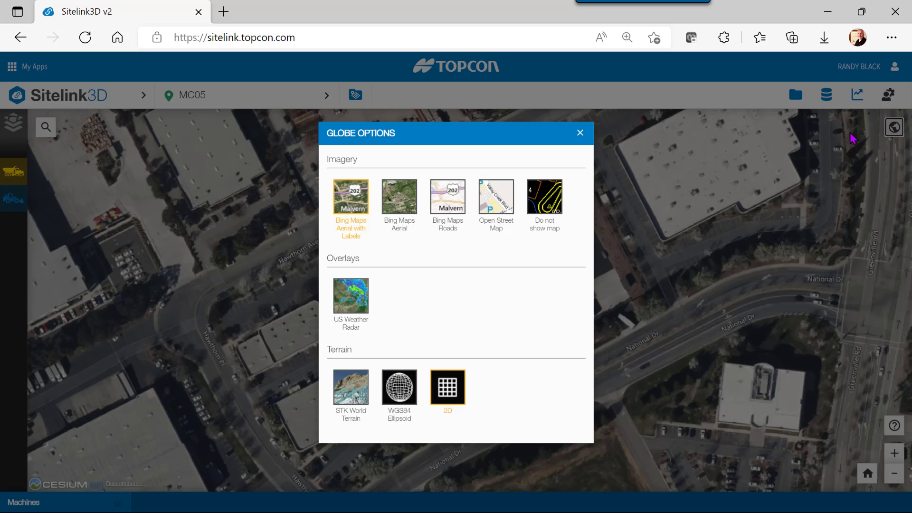
click(496, 209)
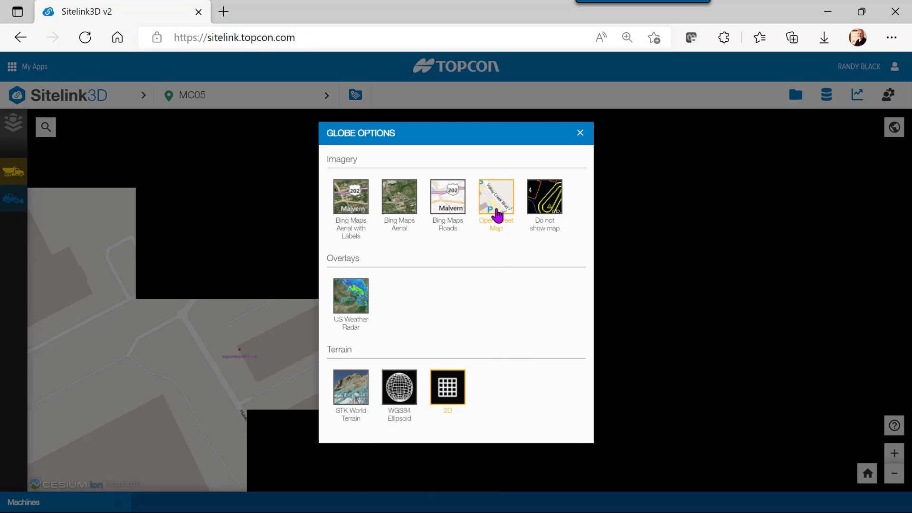
click(351, 395)
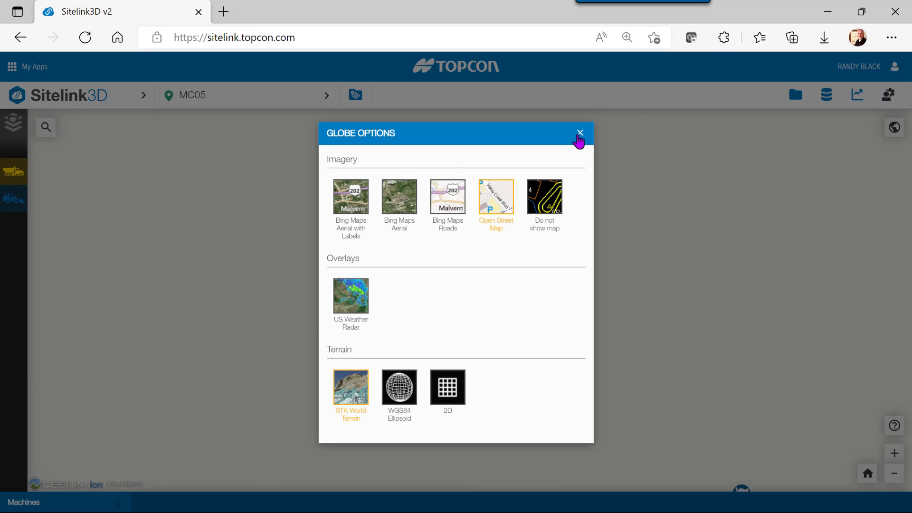
click(580, 133)
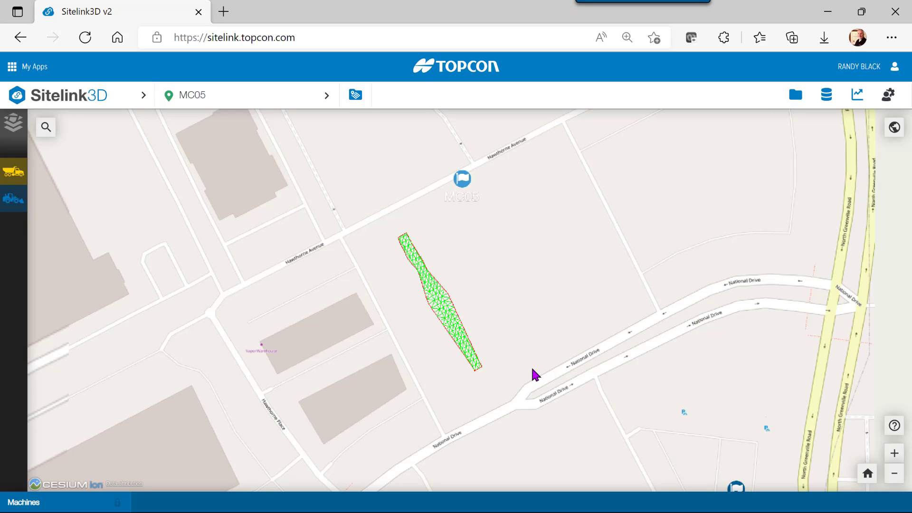
- Tilt, zoom and pan the map to inspect the green ASA 2 surface mesh in 3-D
middle_drag(531, 365, 476, 334)
scroll(476, 334, up, 5)
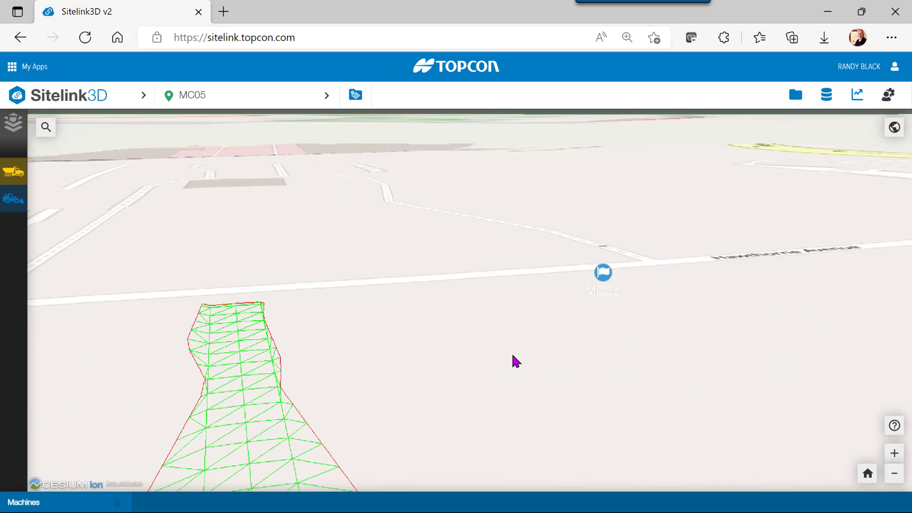
scroll(514, 356, down, 5)
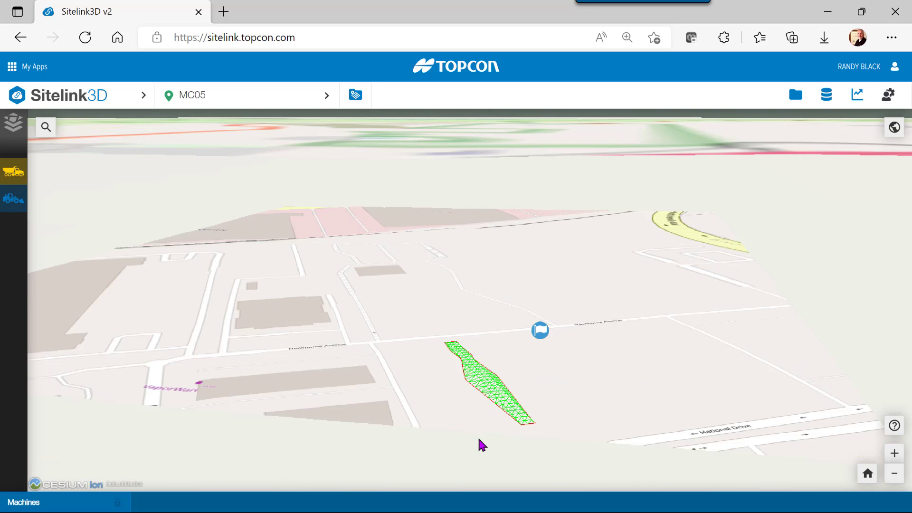
scroll(479, 444, up, 5)
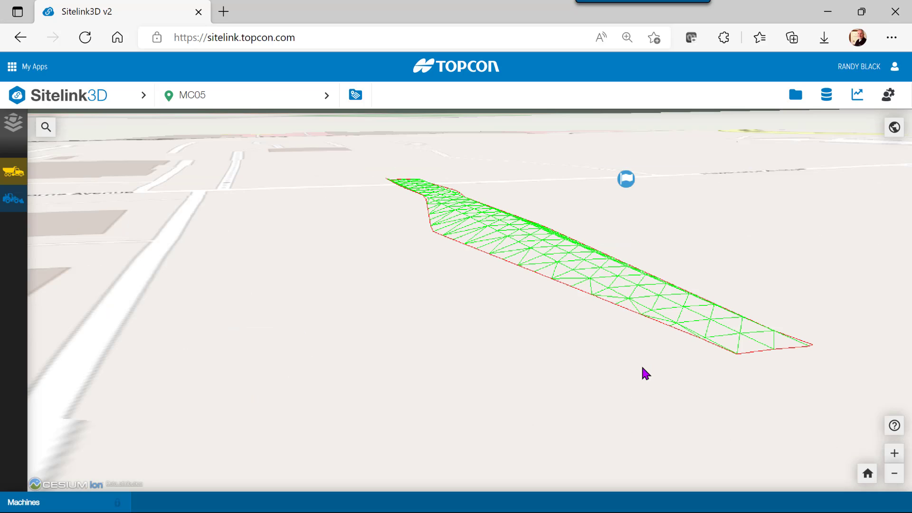
drag(643, 373, 349, 396)
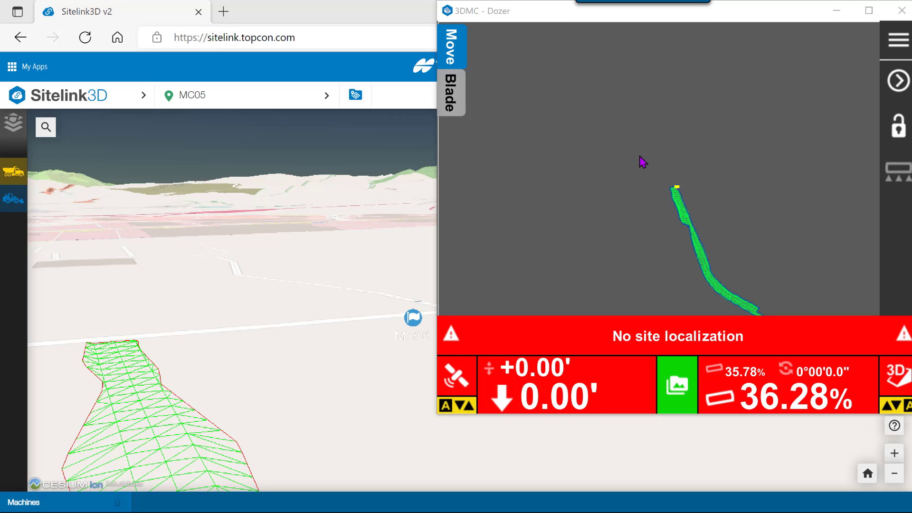
- In 3DMC, start adding an existing Sitelink3D site from Data > Sites
click(902, 48)
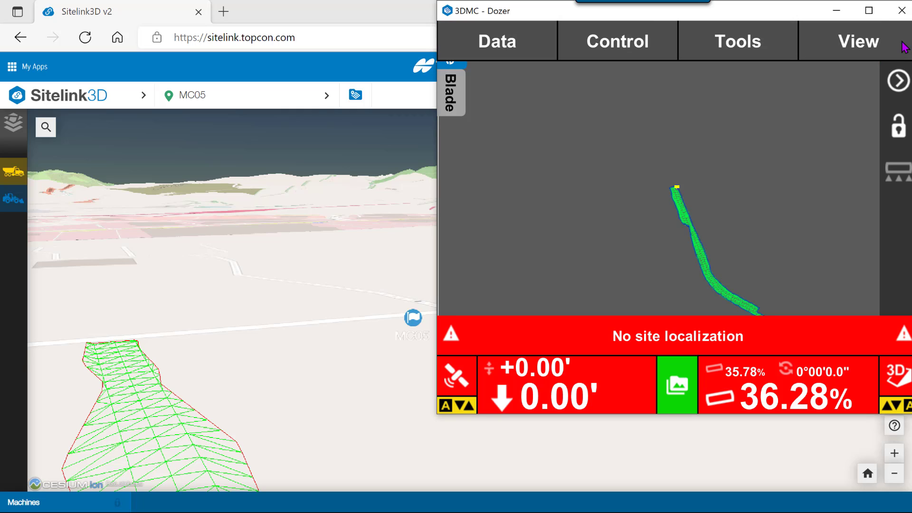
click(518, 42)
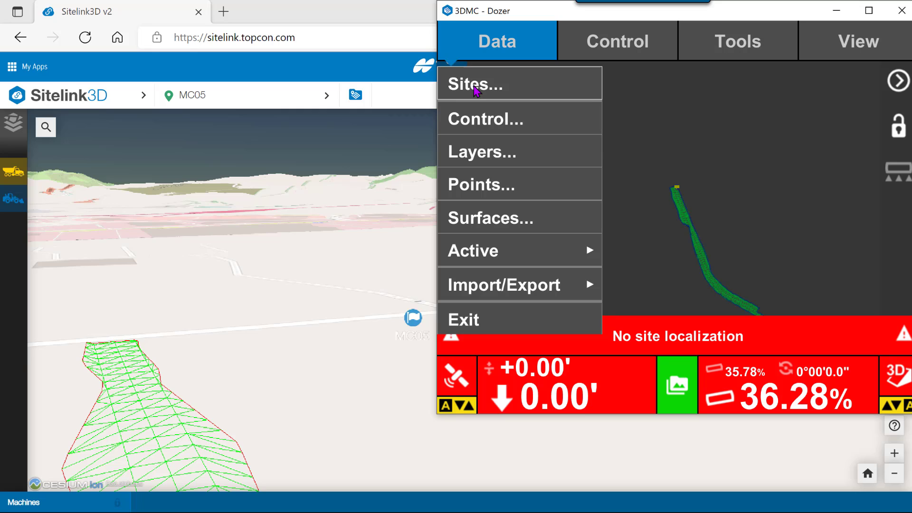
click(475, 90)
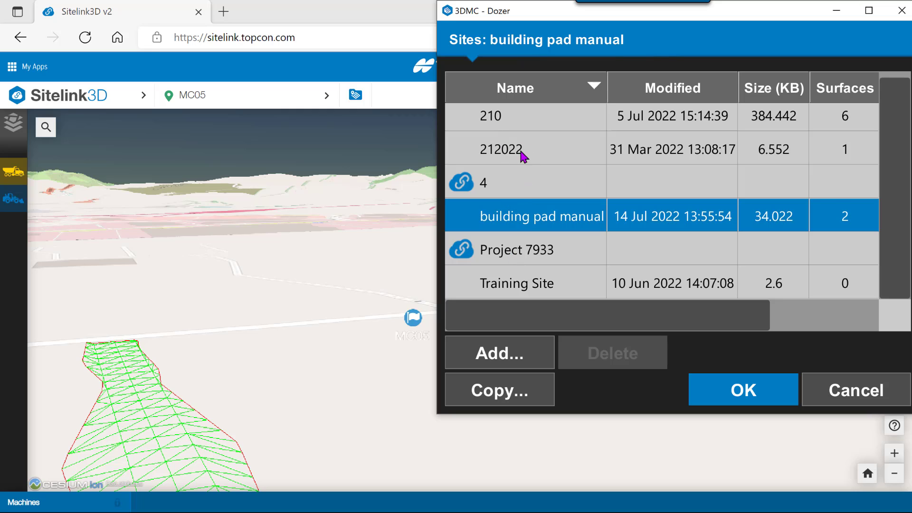
scroll(527, 238, up, 1)
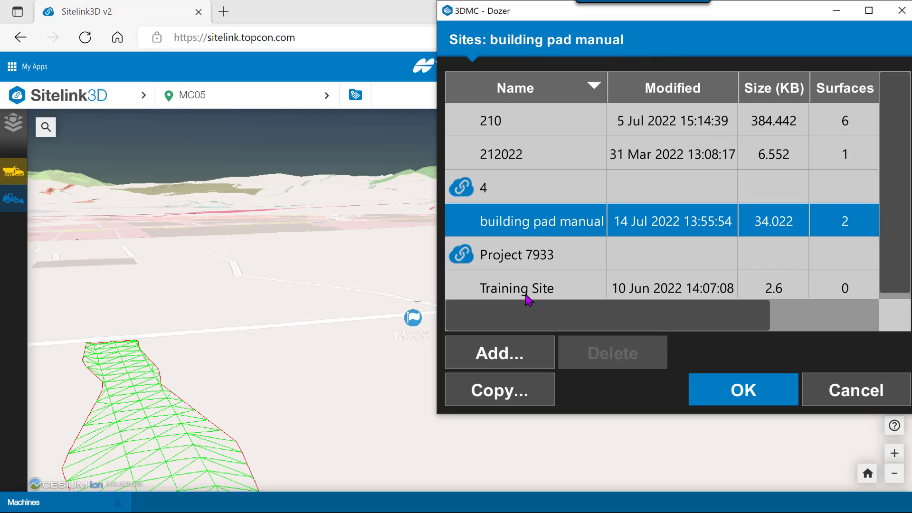
click(505, 357)
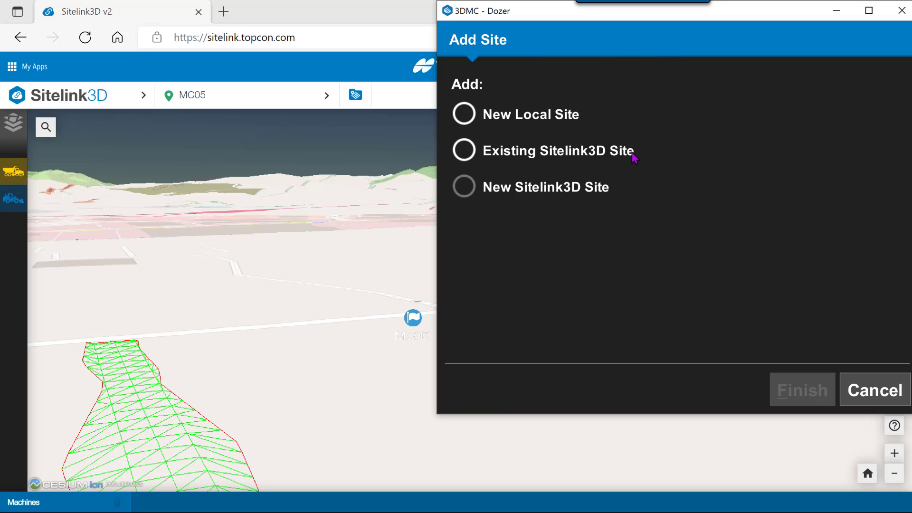
click(467, 154)
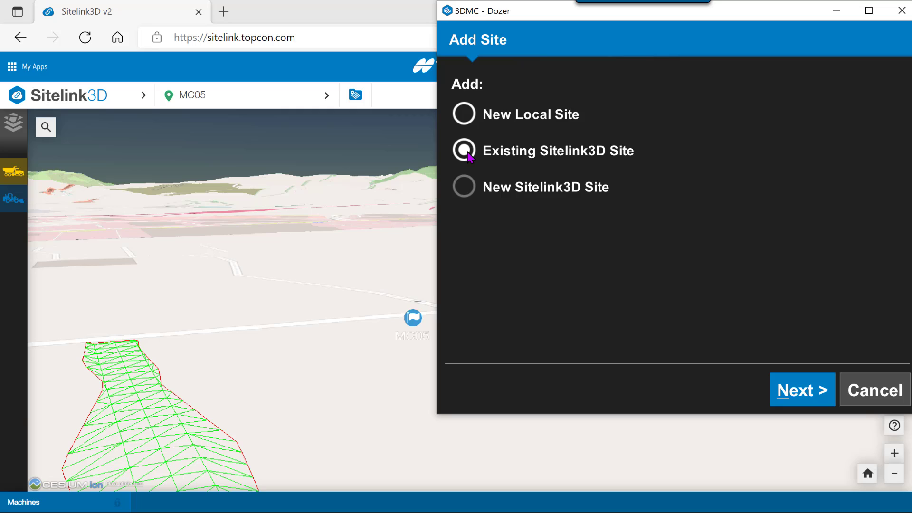
click(812, 399)
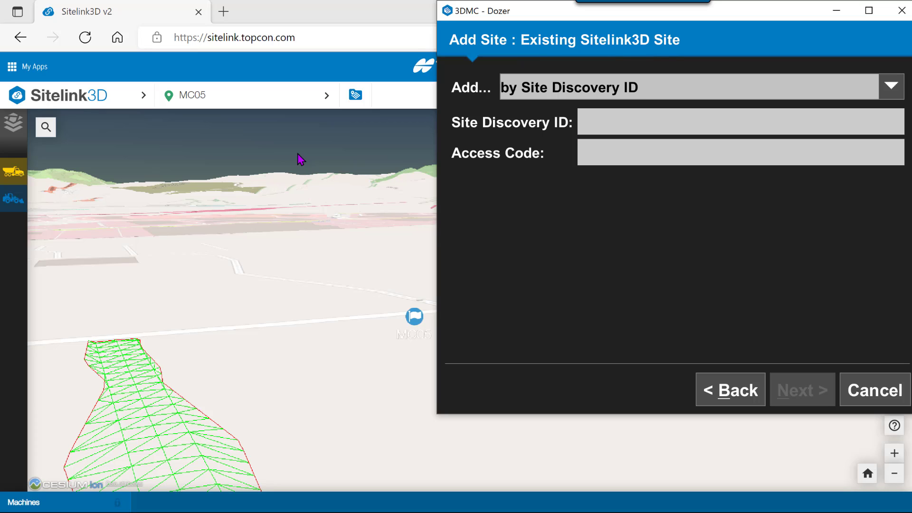
- In Sitelink3D, open MC05's Site Information and select its Discovery Id
click(221, 103)
click(230, 102)
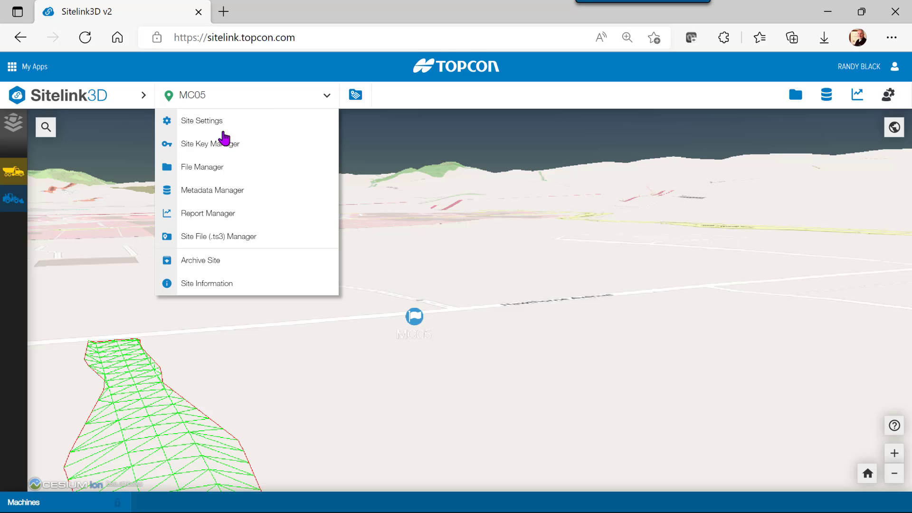
click(214, 287)
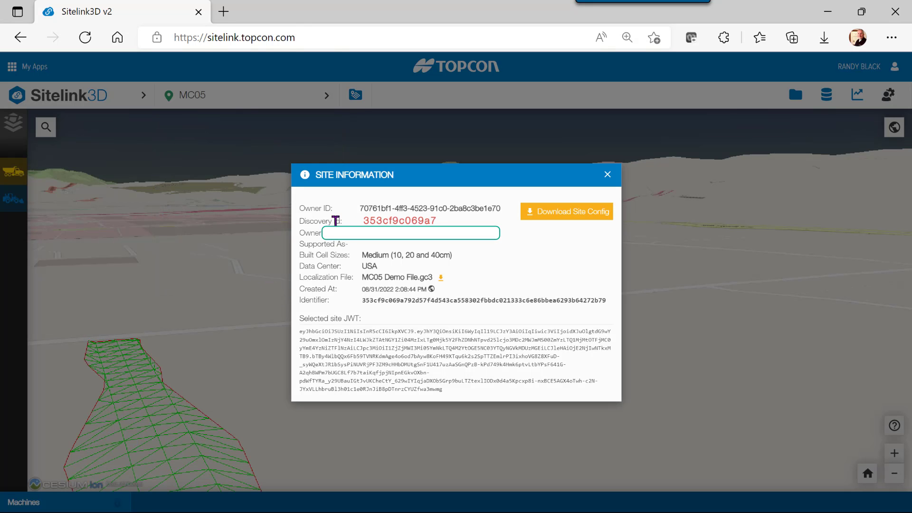
double_click(383, 221)
key(ctrl+c)
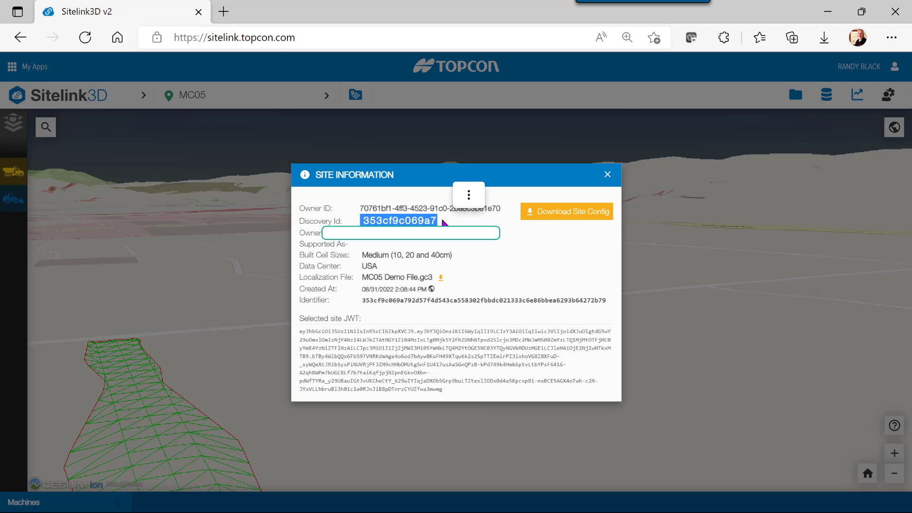
- Paste the copied discovery ID into 3DMC's Add Site screen and continue
key(alt+Tab)
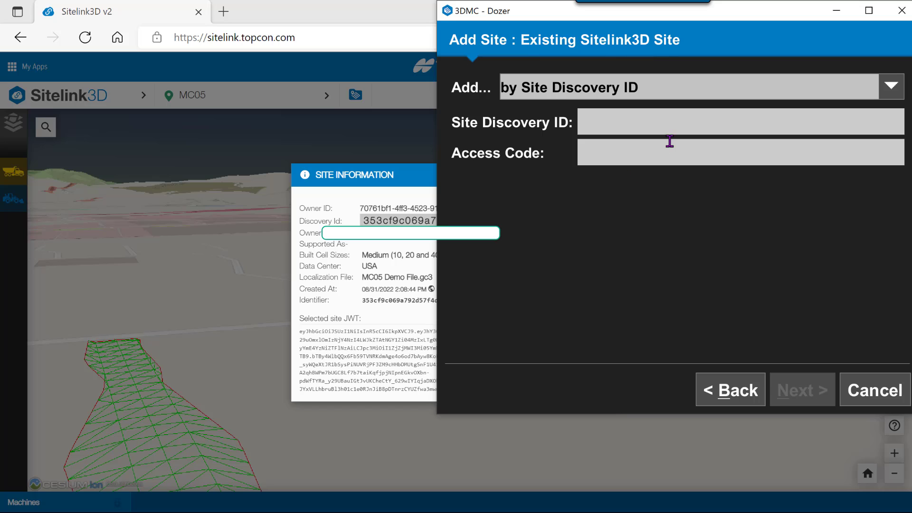
mouse_move(602, 19)
mouse_down()
mouse_move(622, 27)
mouse_move(606, 28)
mouse_up()
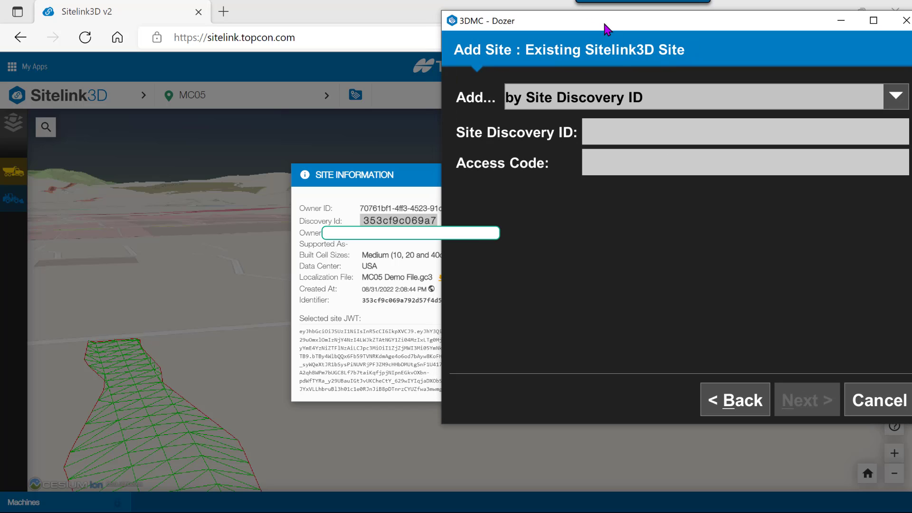
click(600, 131)
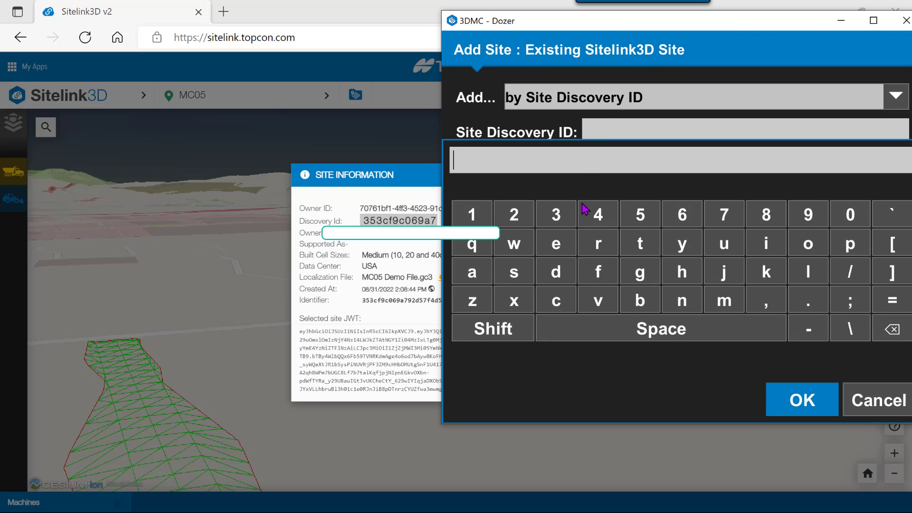
key(ctrl+v)
click(808, 399)
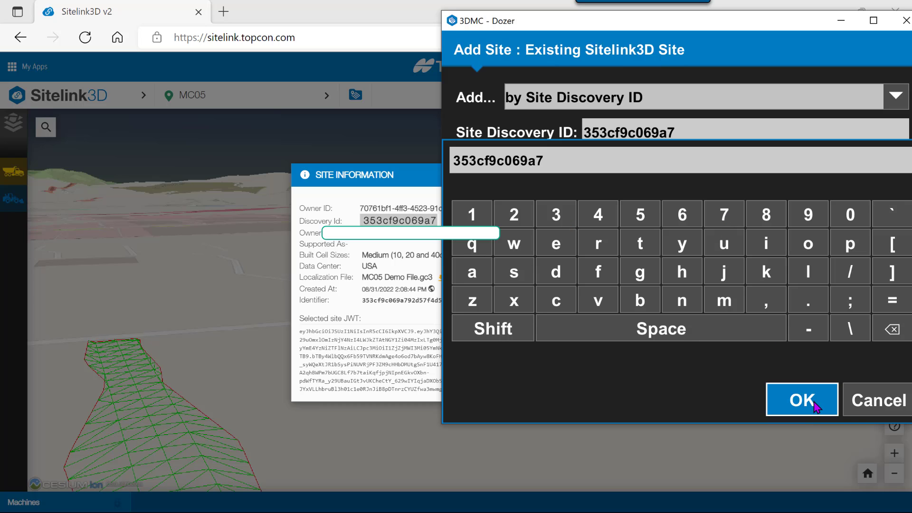
- Enter the site's access code on the keypad
click(608, 165)
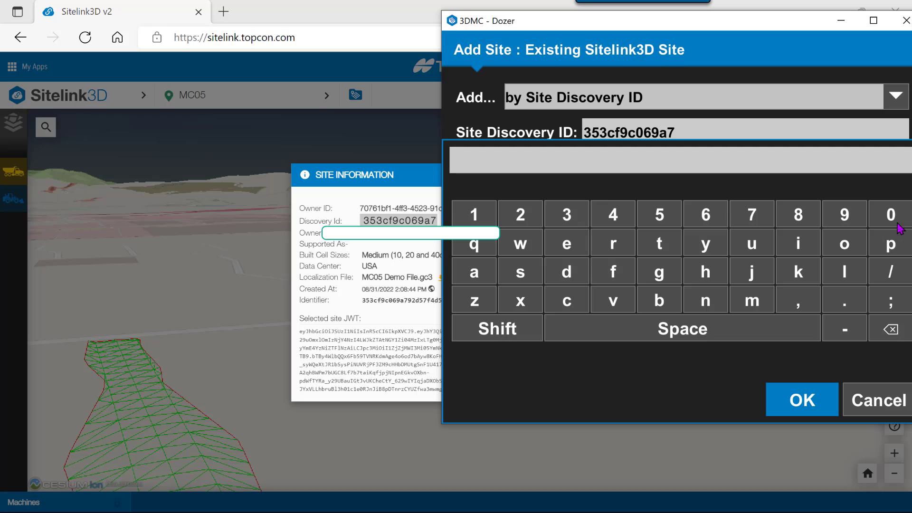
click(892, 221)
click(892, 220)
click(893, 221)
click(894, 222)
click(892, 221)
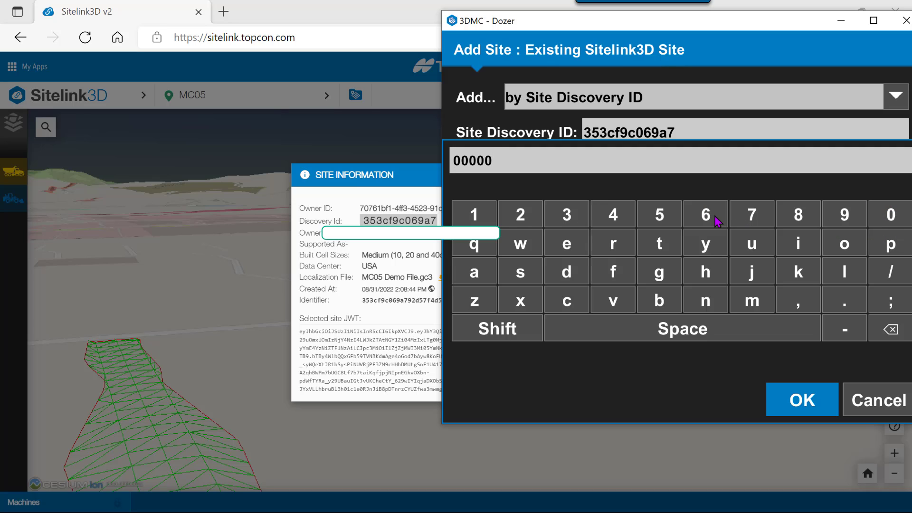
click(715, 217)
click(801, 409)
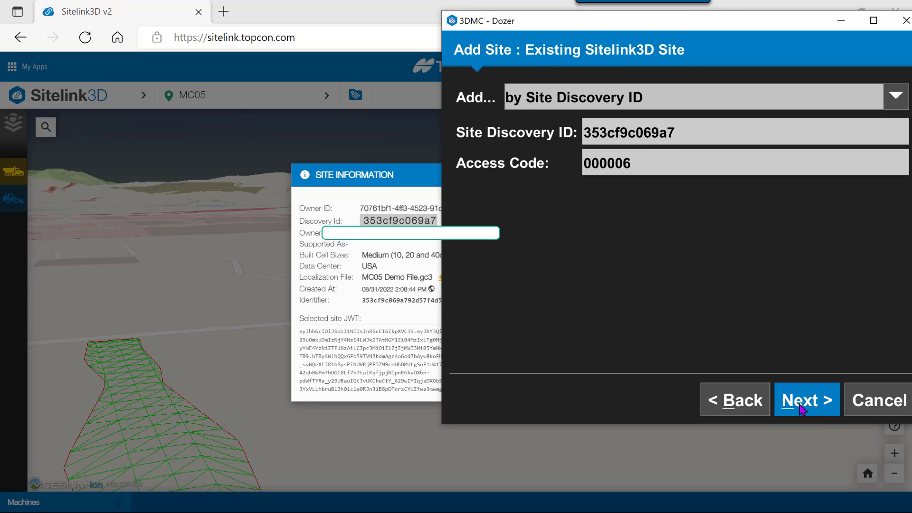
- Authenticate and finish adding the site, then close the browser's Site Information panel
click(806, 401)
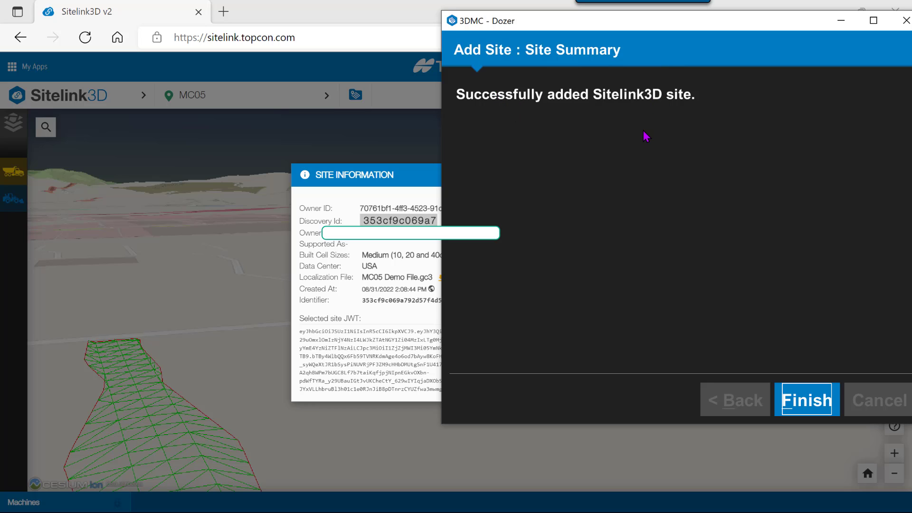
click(807, 401)
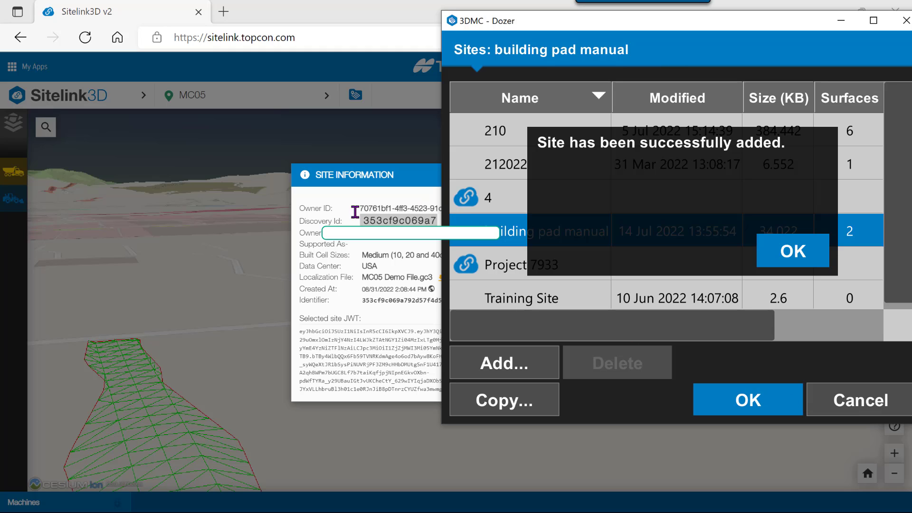
click(254, 242)
key(alt+Tab)
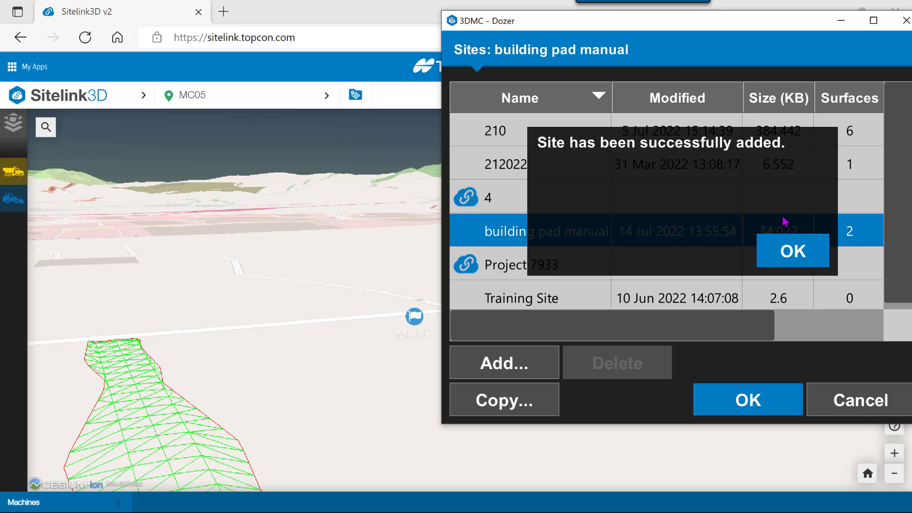
- Dismiss the success message, then reopen Data > Sites and confirm MC05 as active site
click(792, 255)
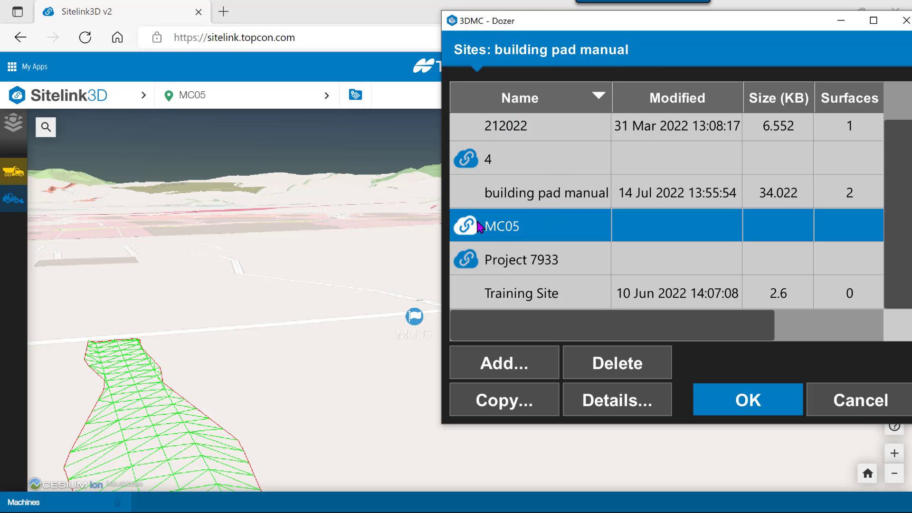
click(747, 405)
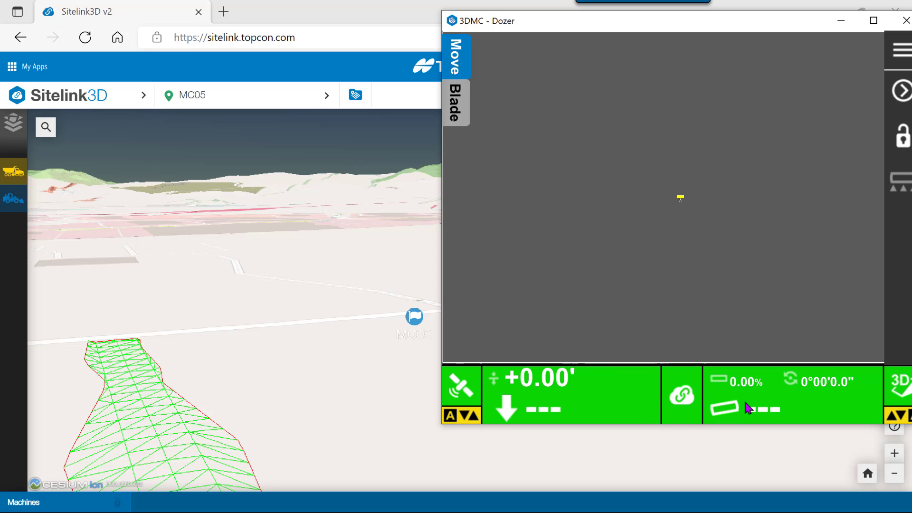
scroll(694, 201, up, 5)
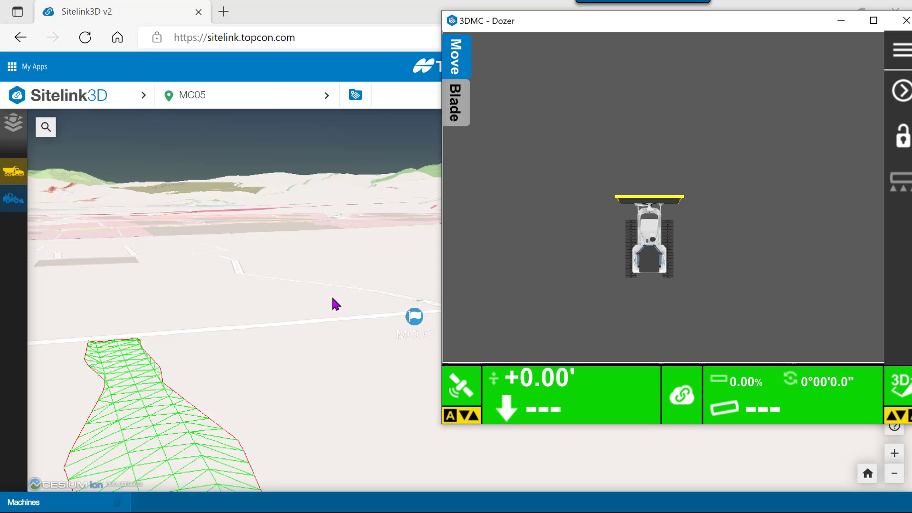
click(903, 55)
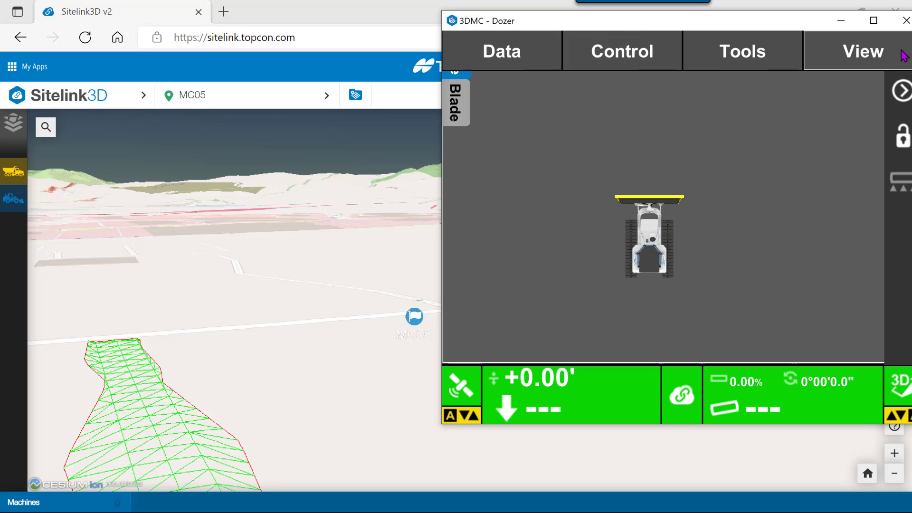
click(511, 63)
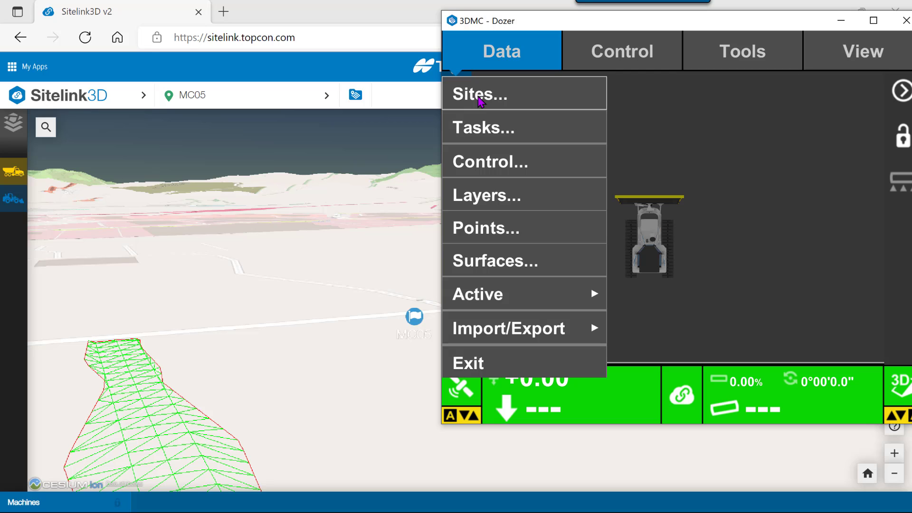
click(480, 97)
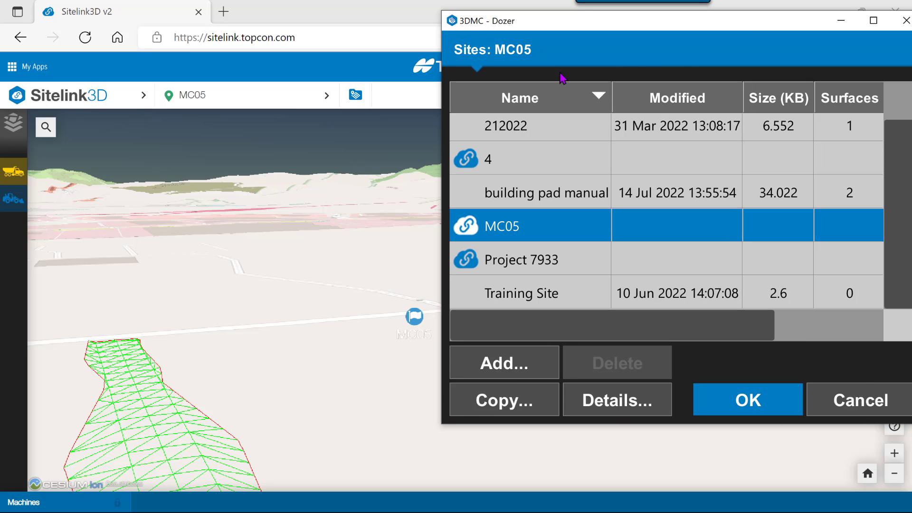
click(748, 399)
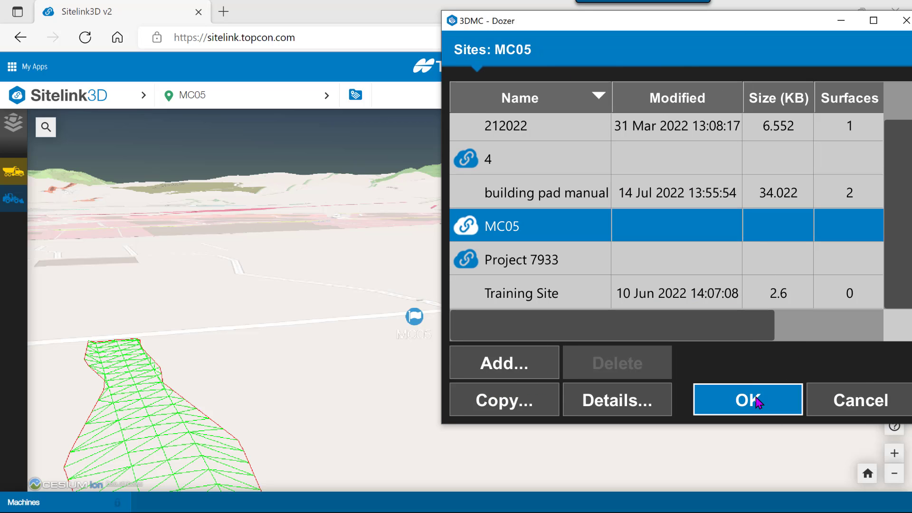
- Assign the Finish Grading task to site MC05 in the Data Tasks settings
click(905, 56)
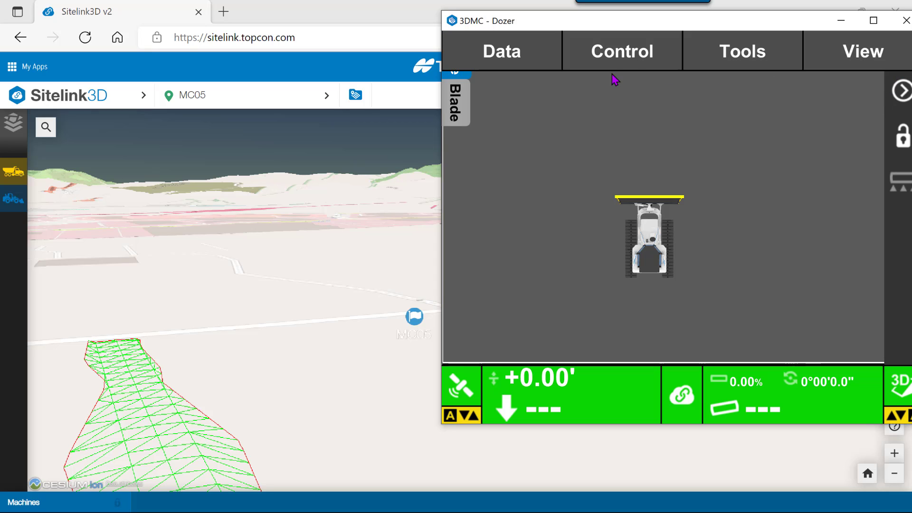
click(513, 55)
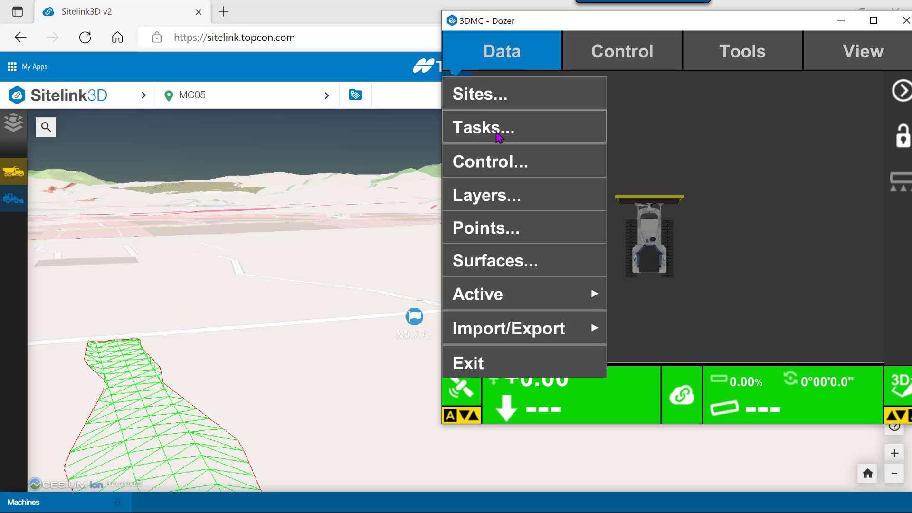
click(494, 132)
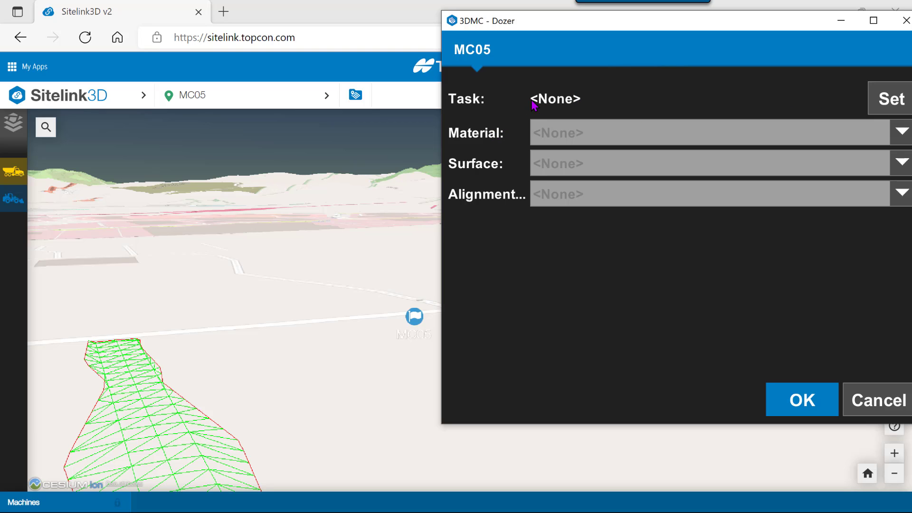
click(892, 107)
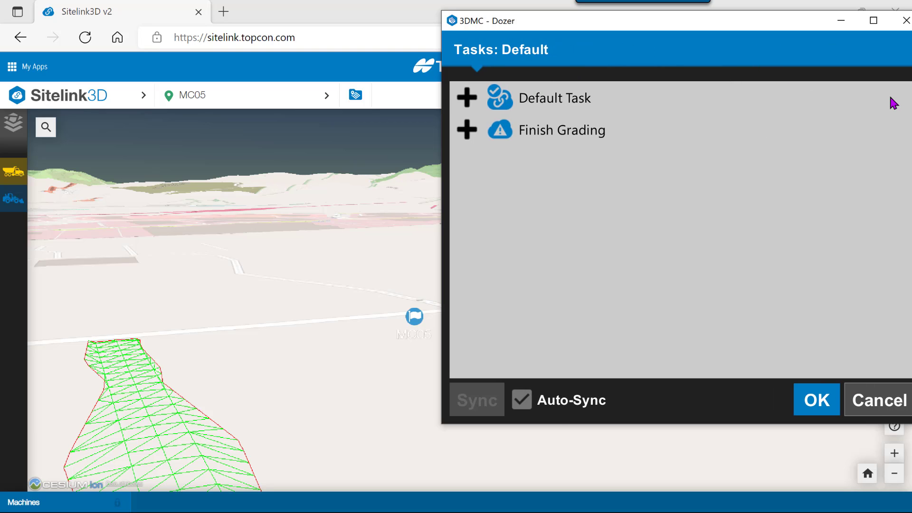
click(554, 137)
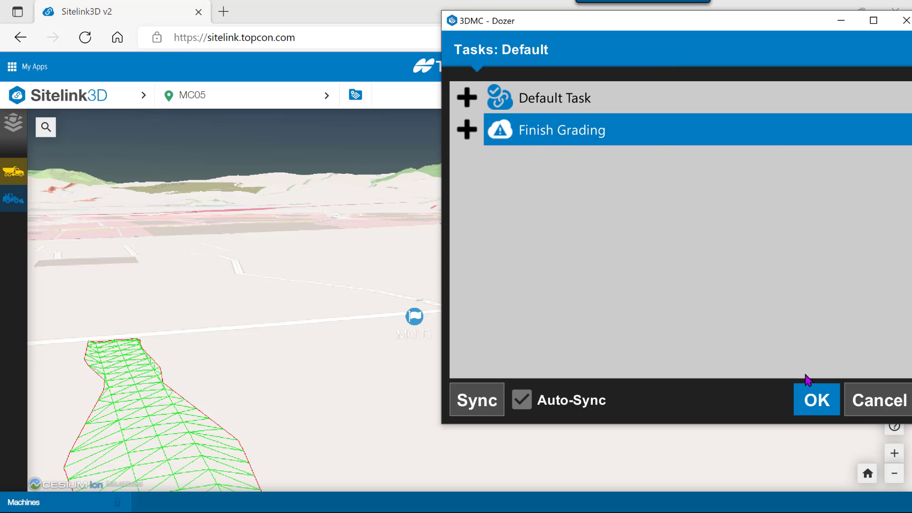
click(815, 400)
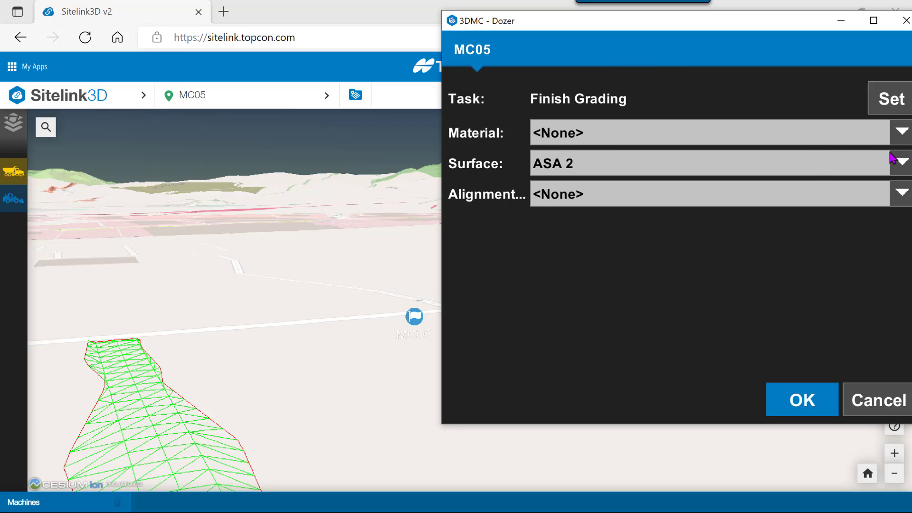
- Set the design surface to ASA 2 and apply the task settings
click(904, 165)
click(904, 165)
click(802, 401)
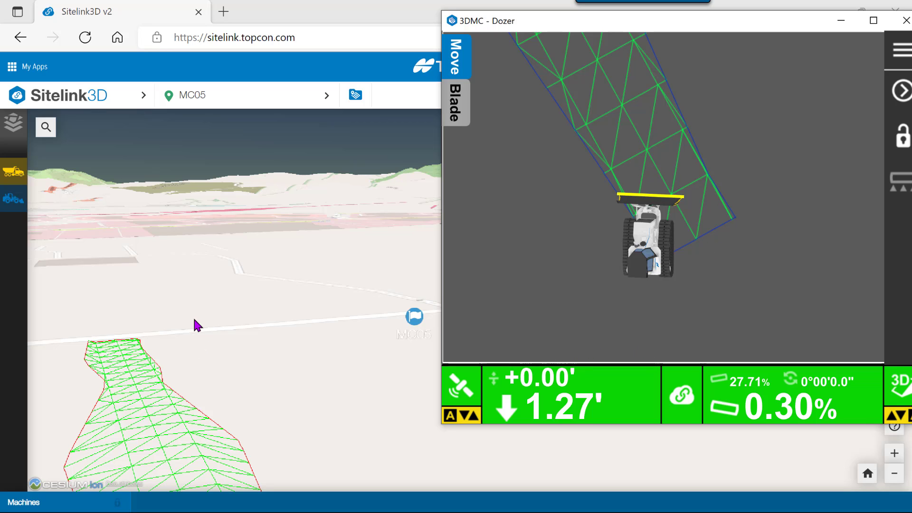
- Check the dozer on the green mesh in Sitelink3D's 3D map, then return to 3DMC Dozer
click(193, 302)
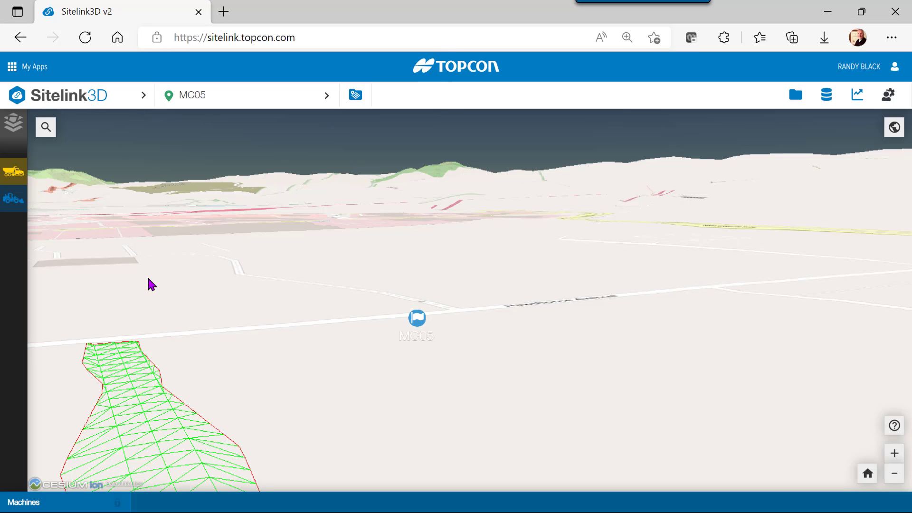
scroll(152, 277, down, 5)
scroll(152, 276, up, 5)
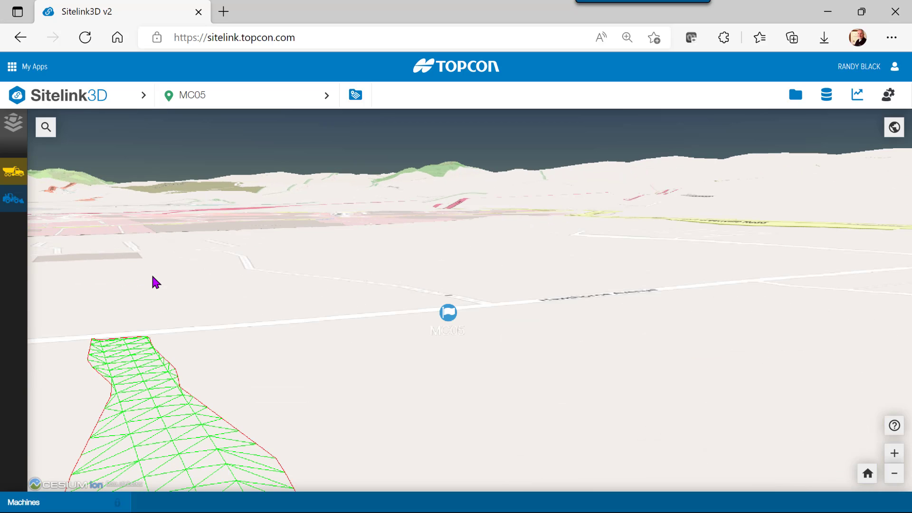
scroll(152, 276, down, 3)
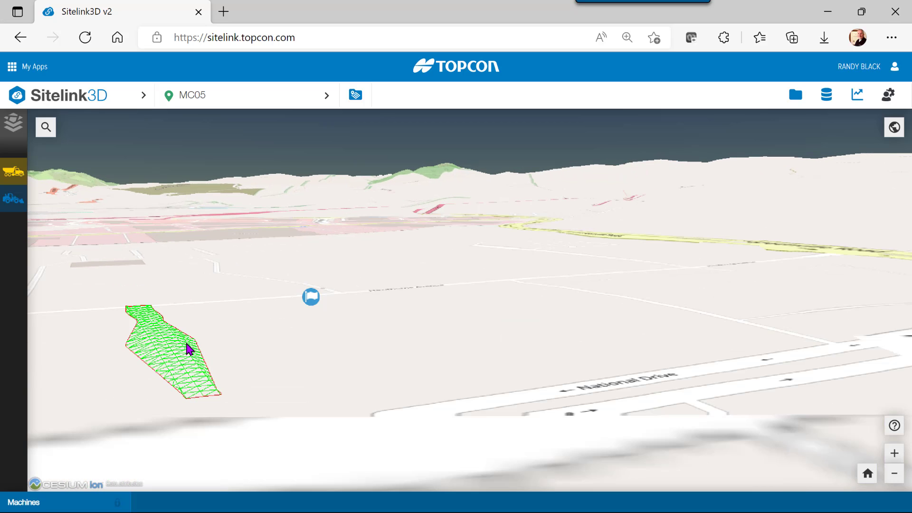
scroll(184, 354, up, 2)
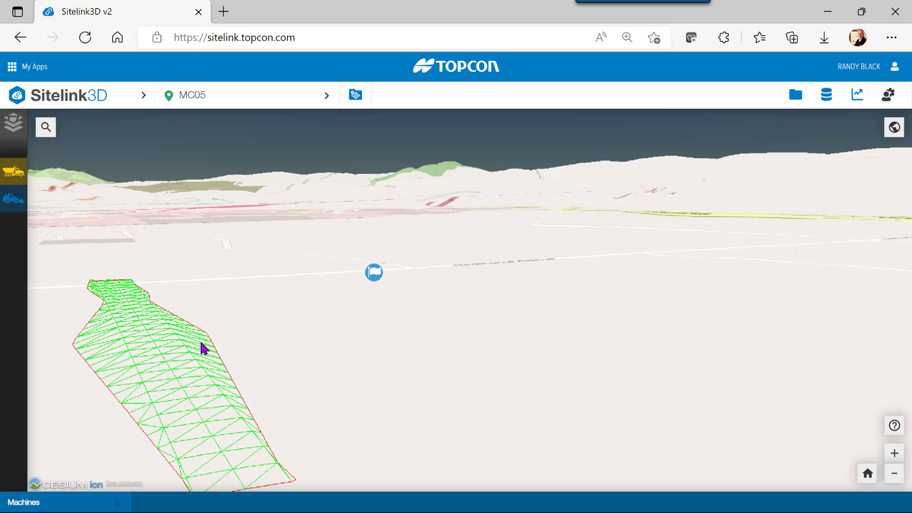
key(alt+Tab)
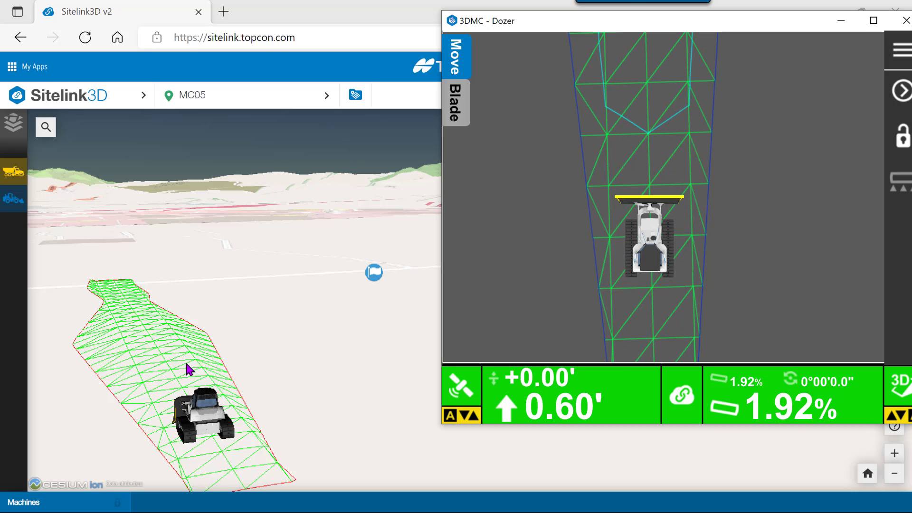
- Pan and zoom the Sitelink3D map to a close view of the dozer on the ASA 2 mesh
click(373, 403)
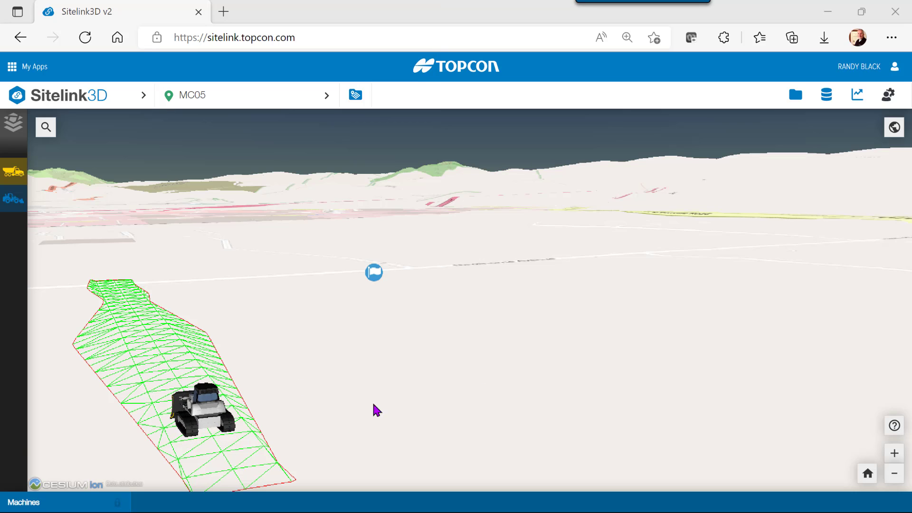
drag(438, 353, 714, 309)
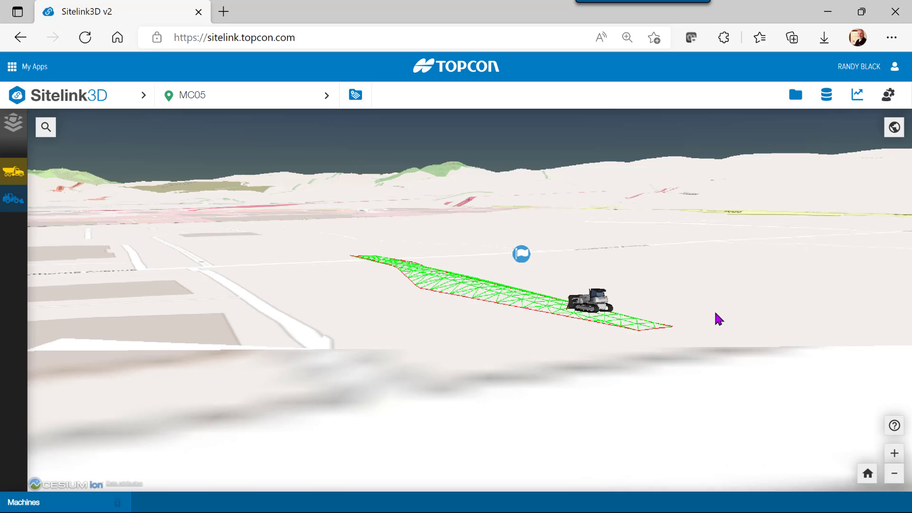
scroll(565, 304, up, 5)
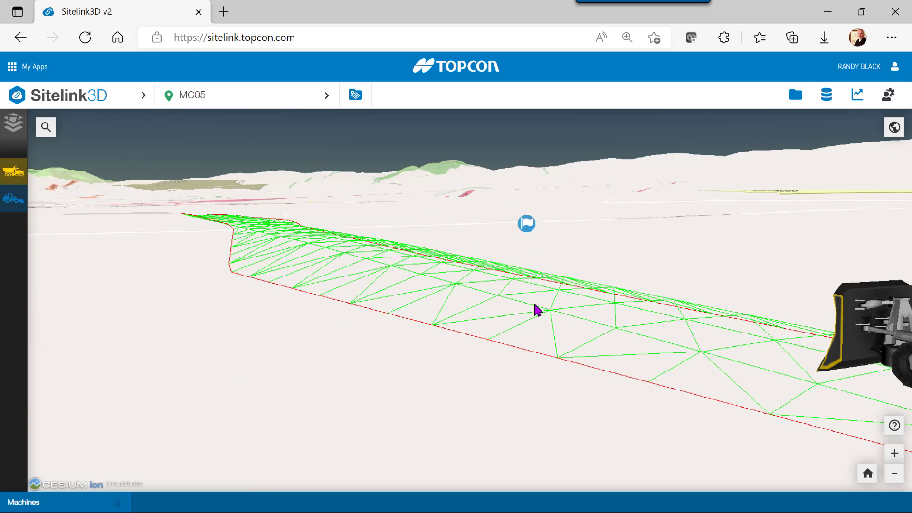
scroll(525, 308, down, 3)
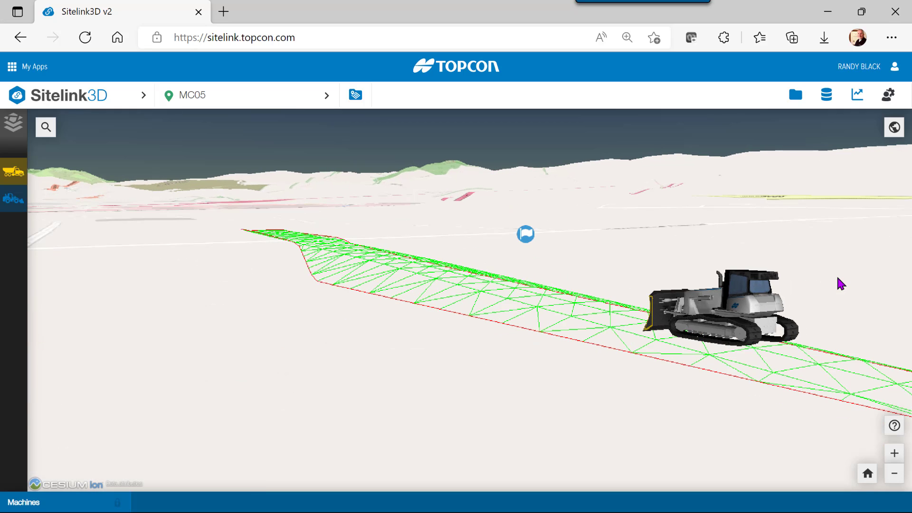